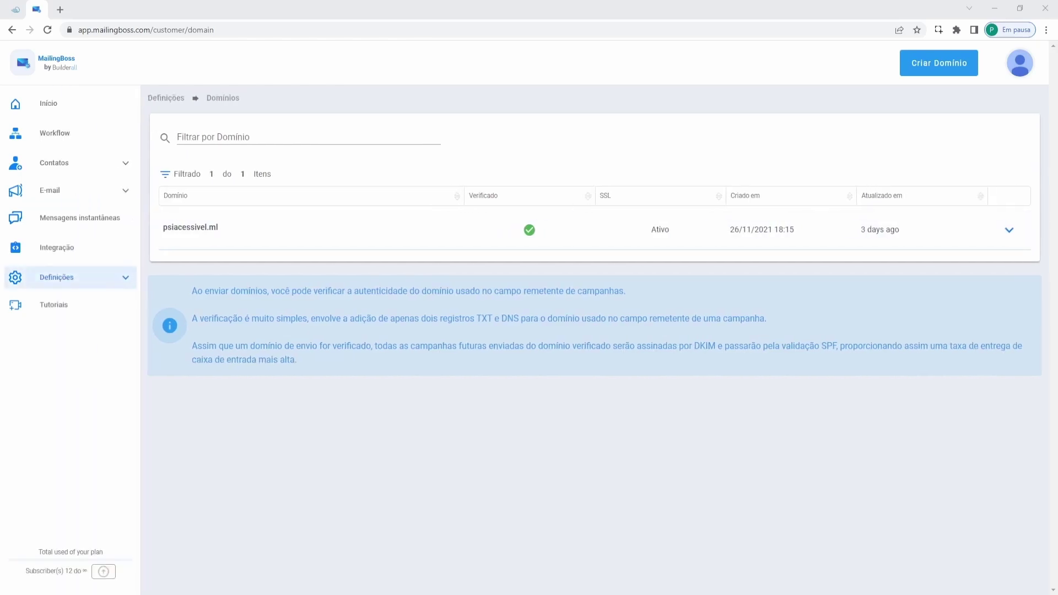
- Collapse the navigation sidebar and view the available actions for the psiacessivel.ml domain
left_click(50, 280)
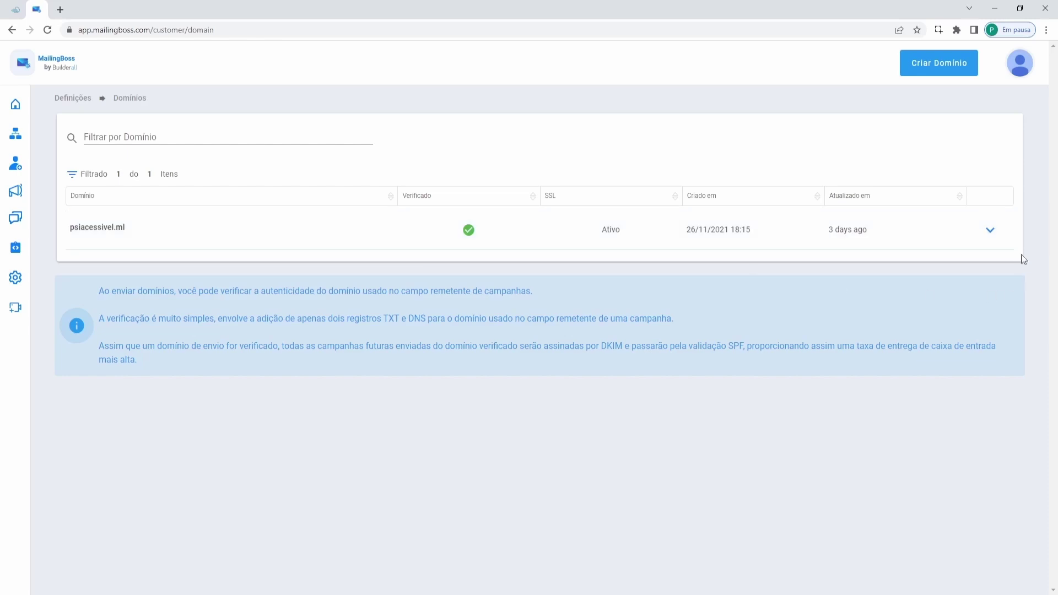
left_click(992, 231)
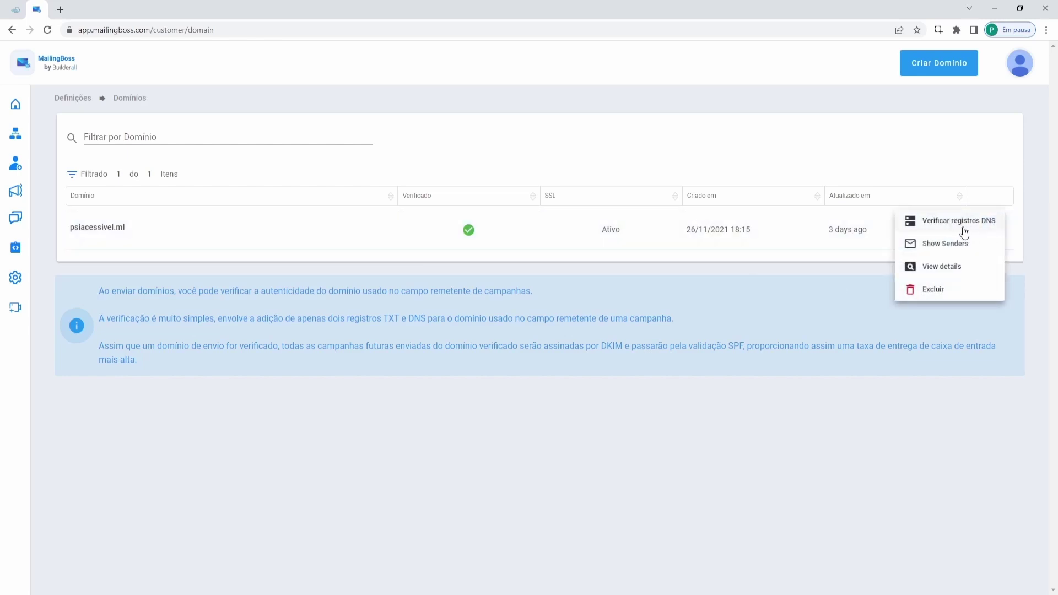
left_click(424, 476)
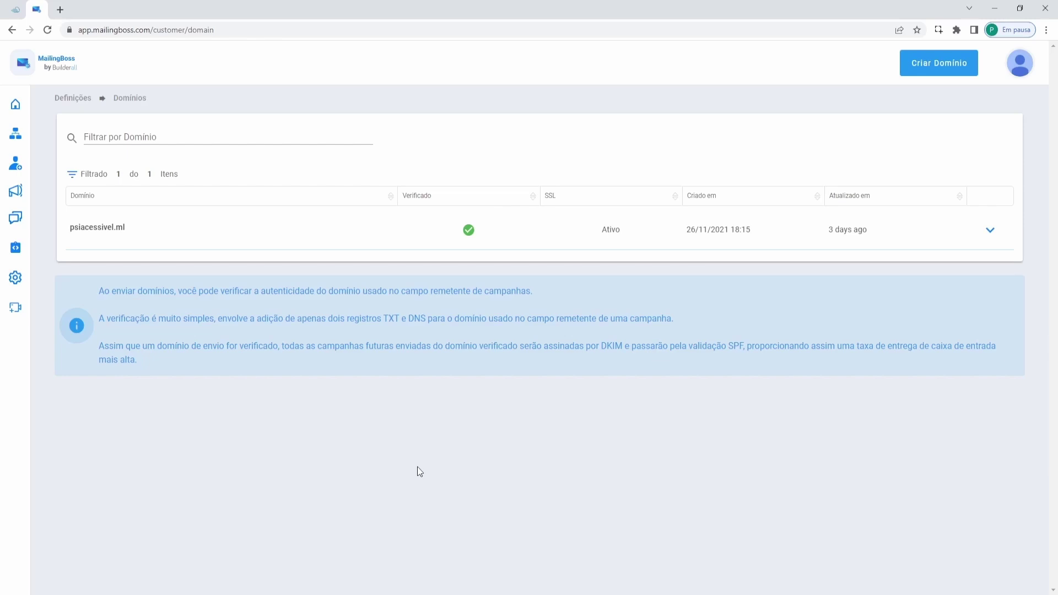
- Copy the domain name psiacessivel.ml and open the DNS Checker propagation tool from a web search for dnschecker in a new tab
left_click_drag(132, 230, 66, 229)
key("ctrl+c")
left_click(60, 9)
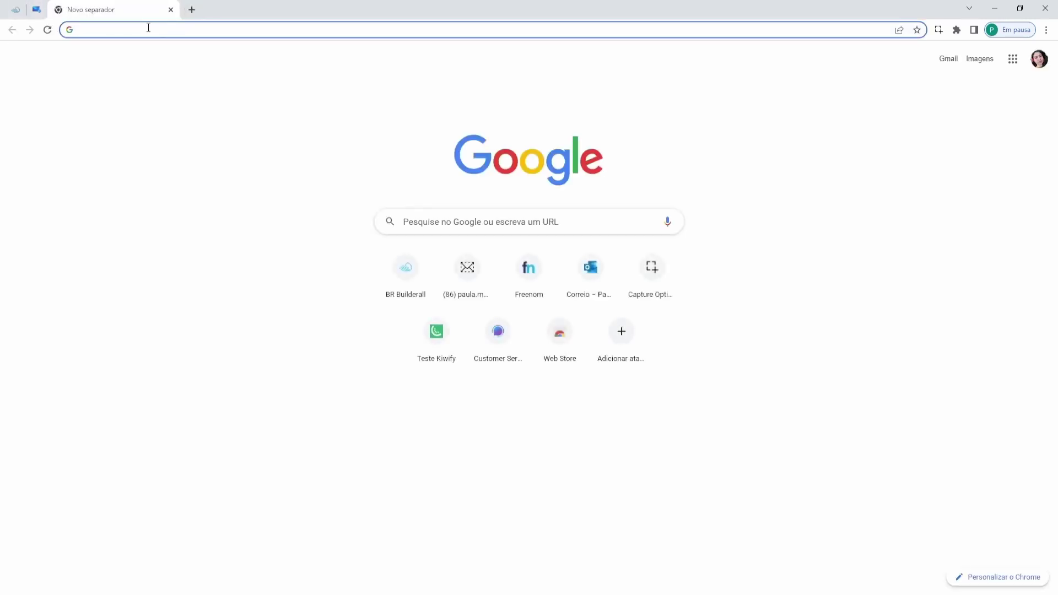
type("ca")
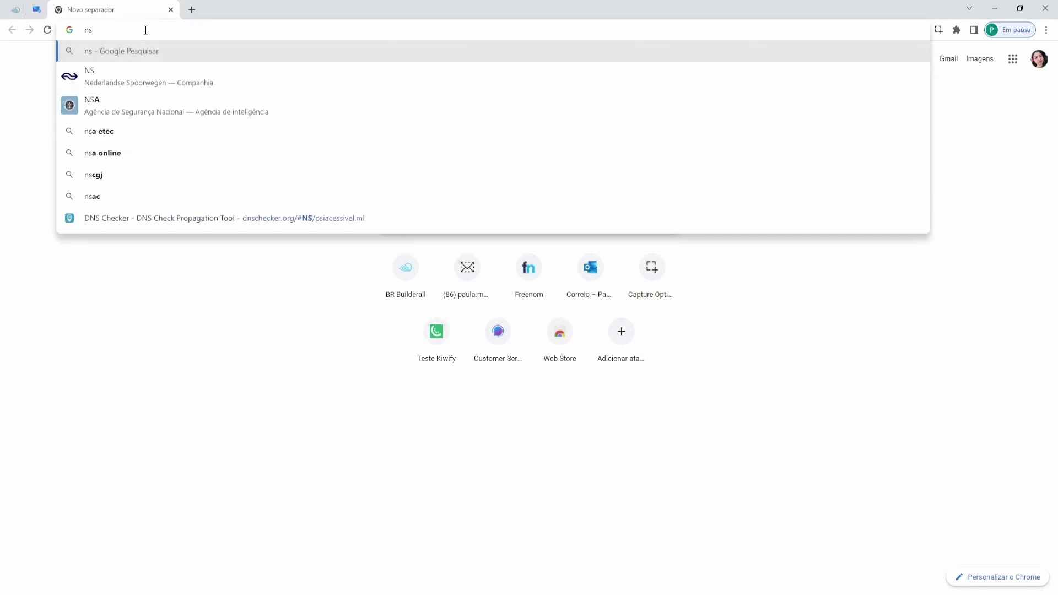
key("BackSpace")
key("BackSpace")
type("dnsc")
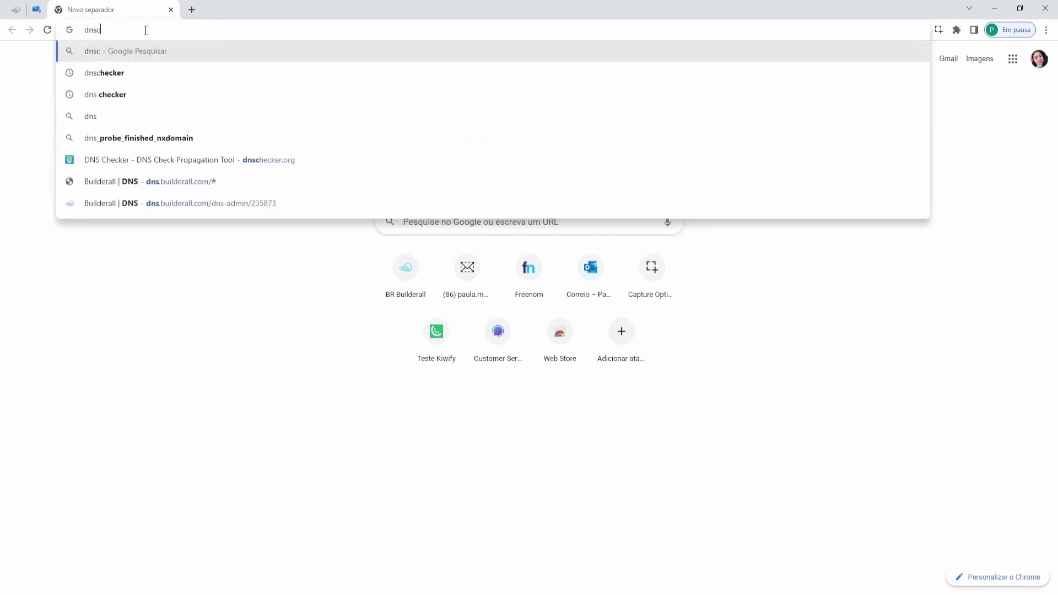
type("hecker")
key("Return")
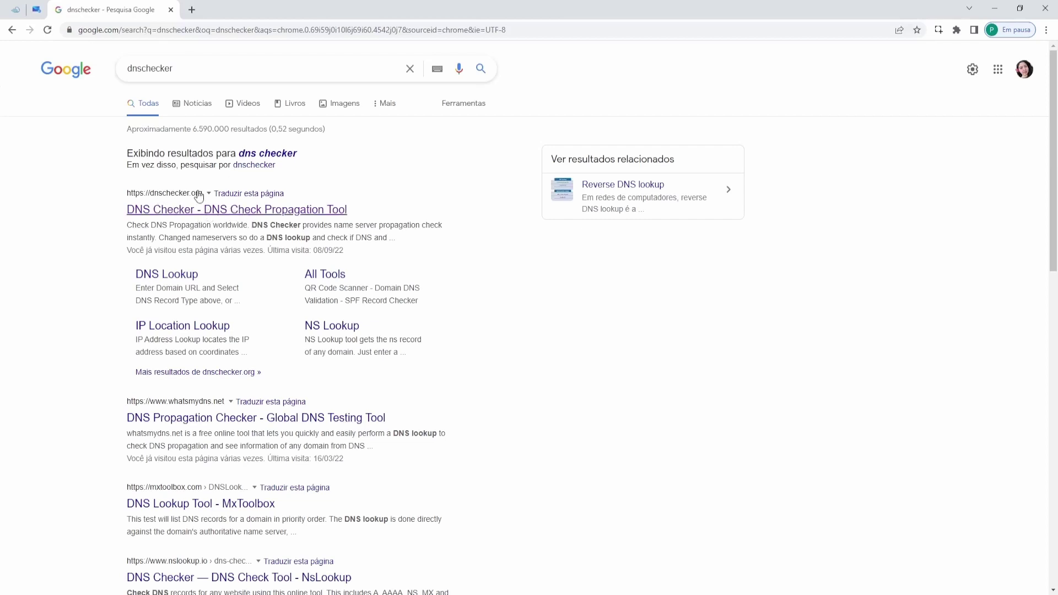
left_click(182, 211)
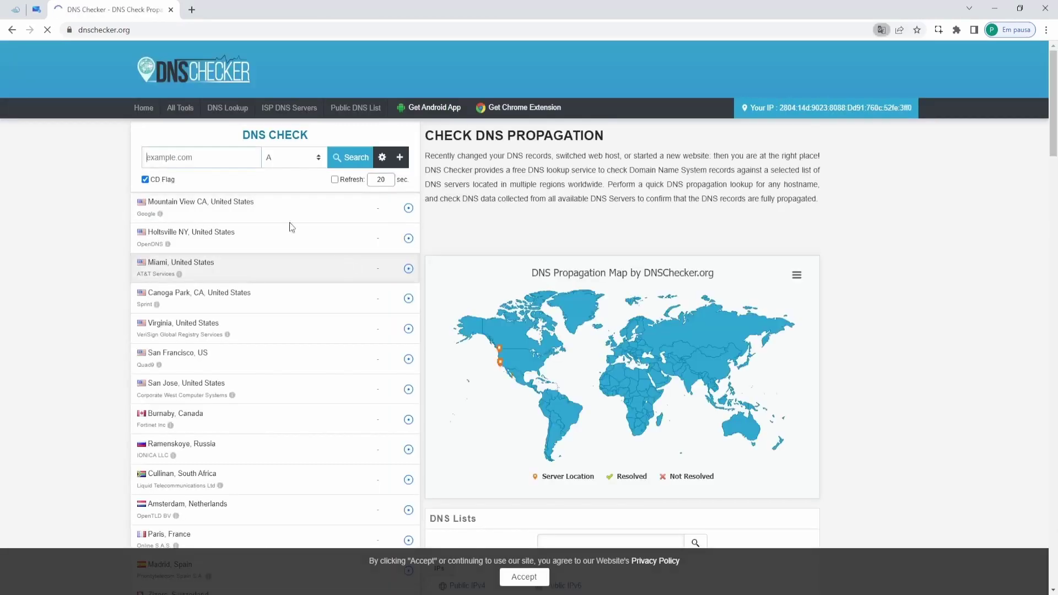
- Look up the NS records of psiacessivel.ml in DNS Checker
key("ctrl+v")
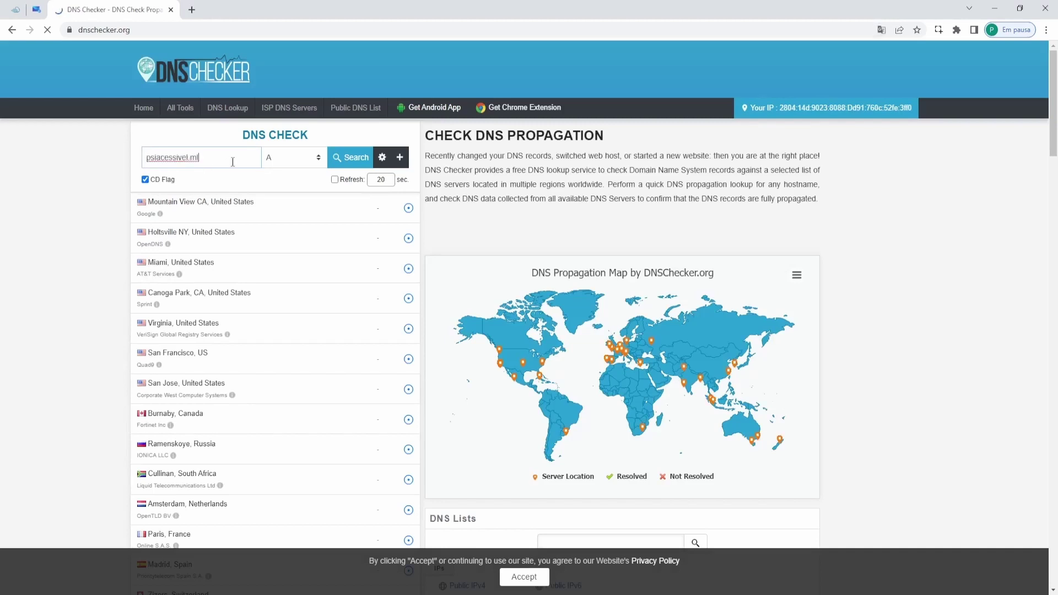
key("Tab")
key("n")
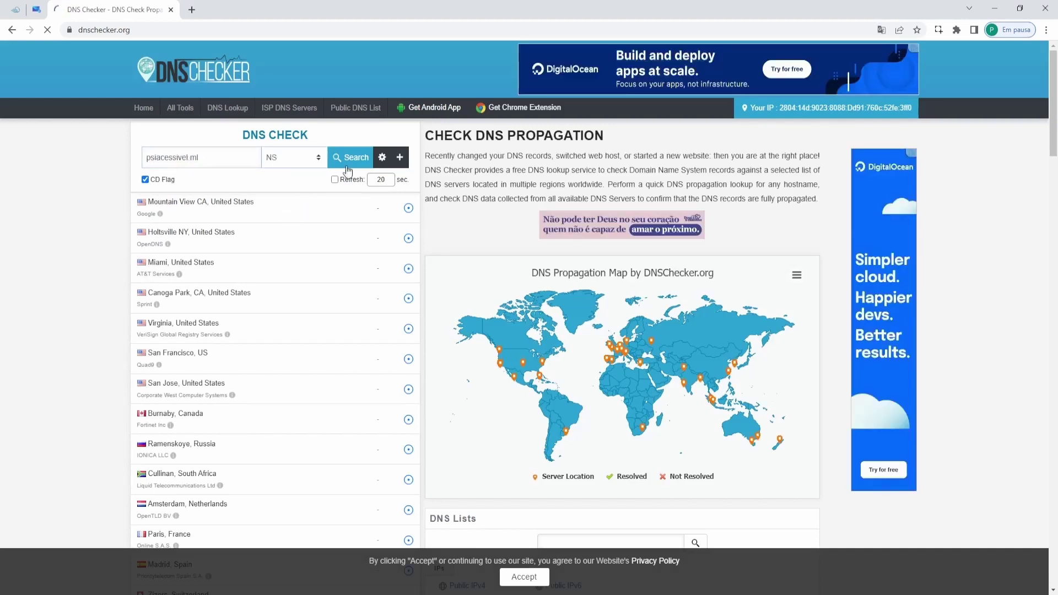
left_click(355, 160)
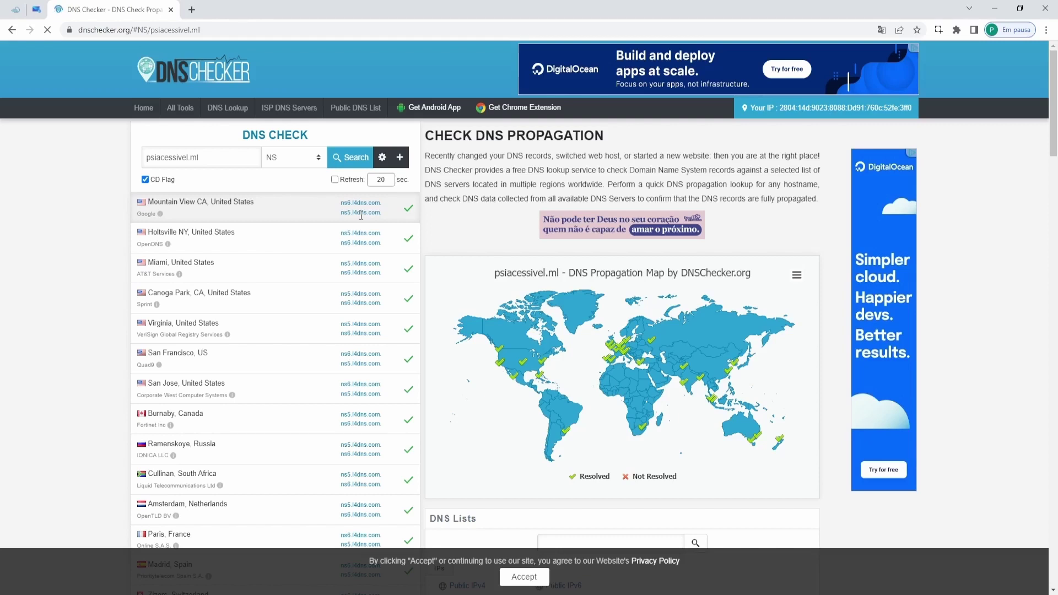
- Return to MailingBoss and open the details of psiacessivel.ml to view its required DNS records
left_click(36, 11)
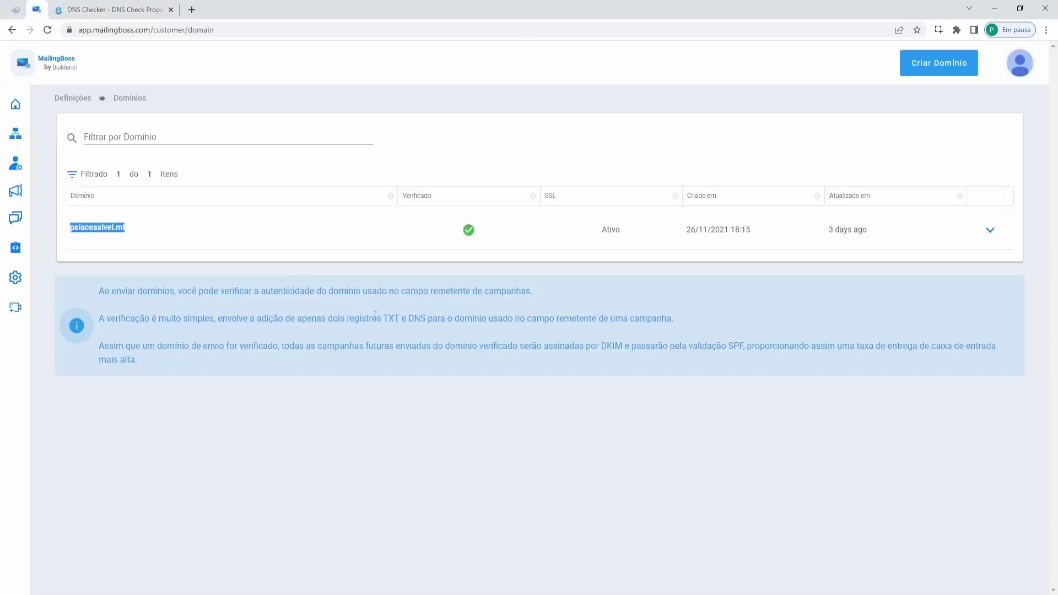
left_click(431, 457)
left_click(94, 234)
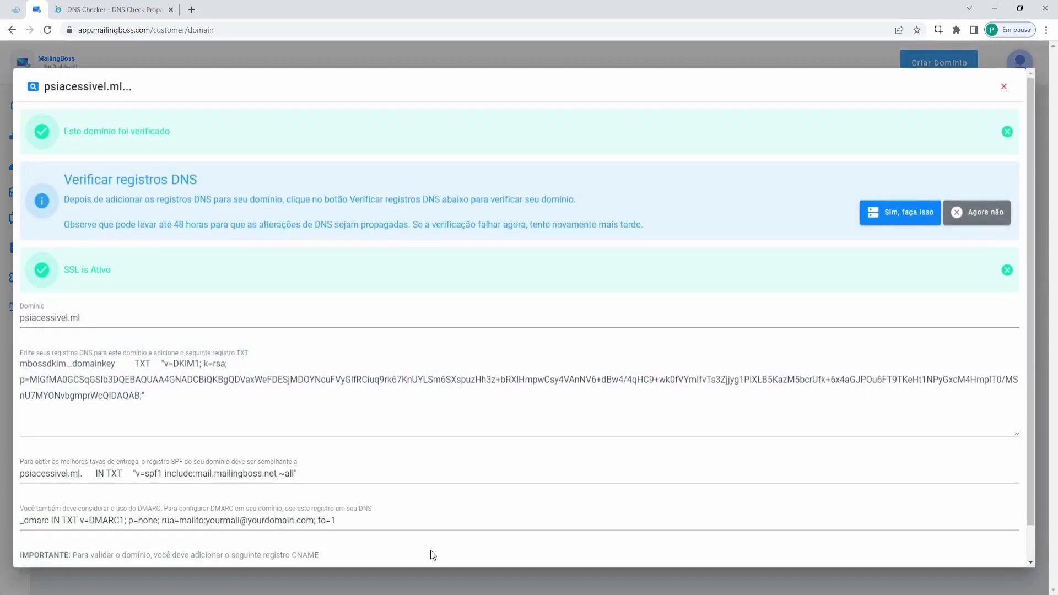
scroll(112, 241, "down", 1)
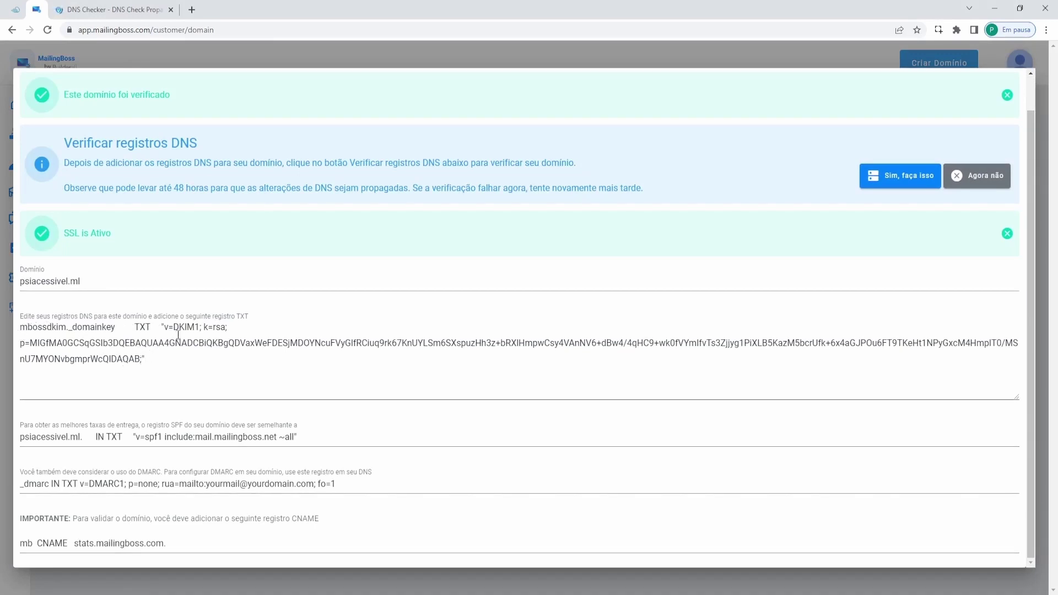
- Copy the DKIM record's host name mbossdkim._domainkey from the required TXT record
left_click_drag(166, 328, 158, 360)
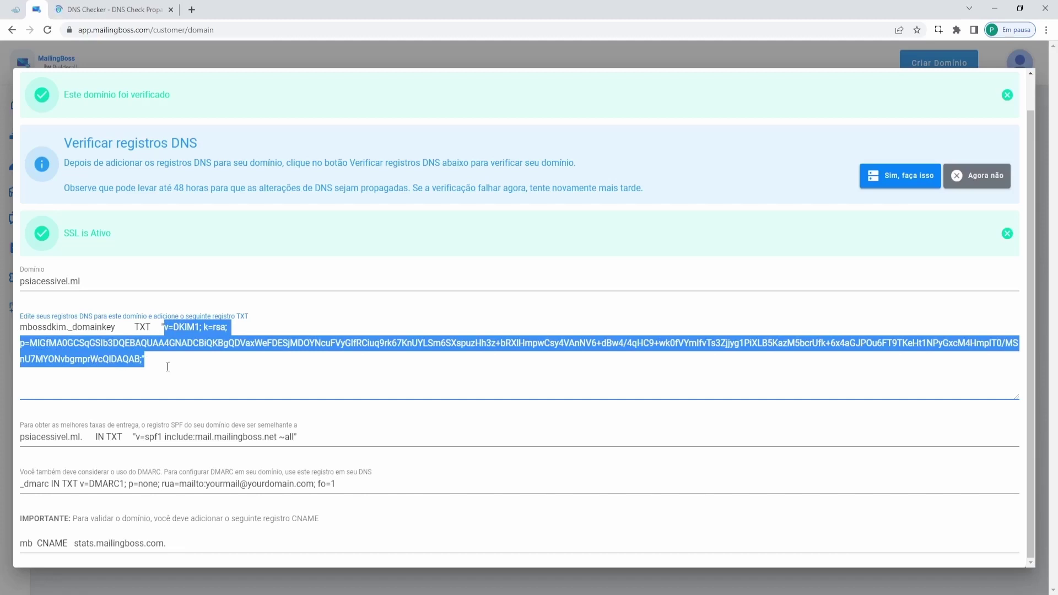
left_click(167, 367)
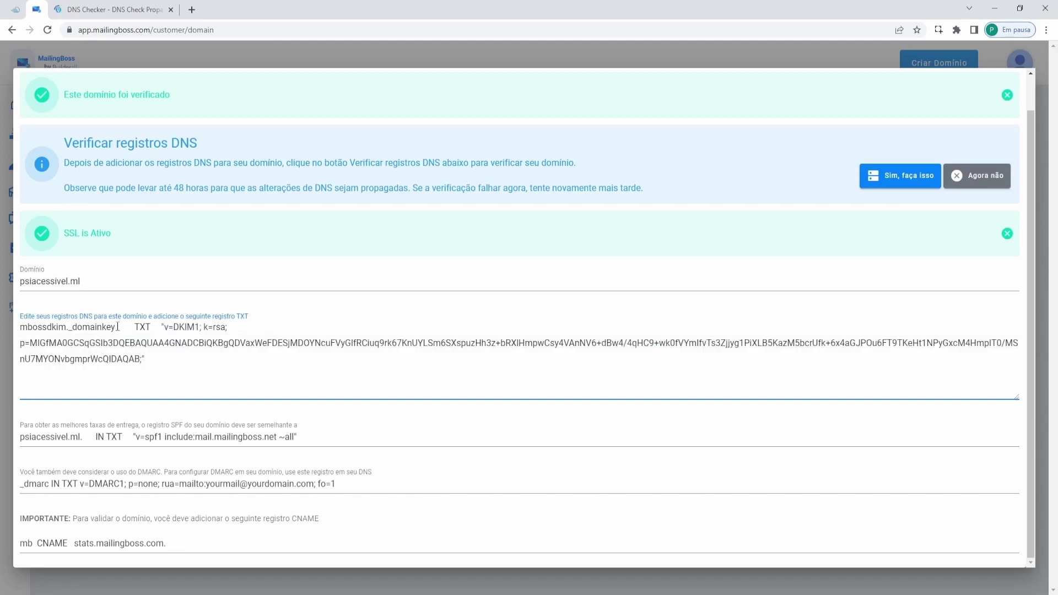
left_click_drag(117, 327, 73, 326)
left_click(135, 329)
left_click_drag(114, 327, 20, 333)
key("ctrl+c")
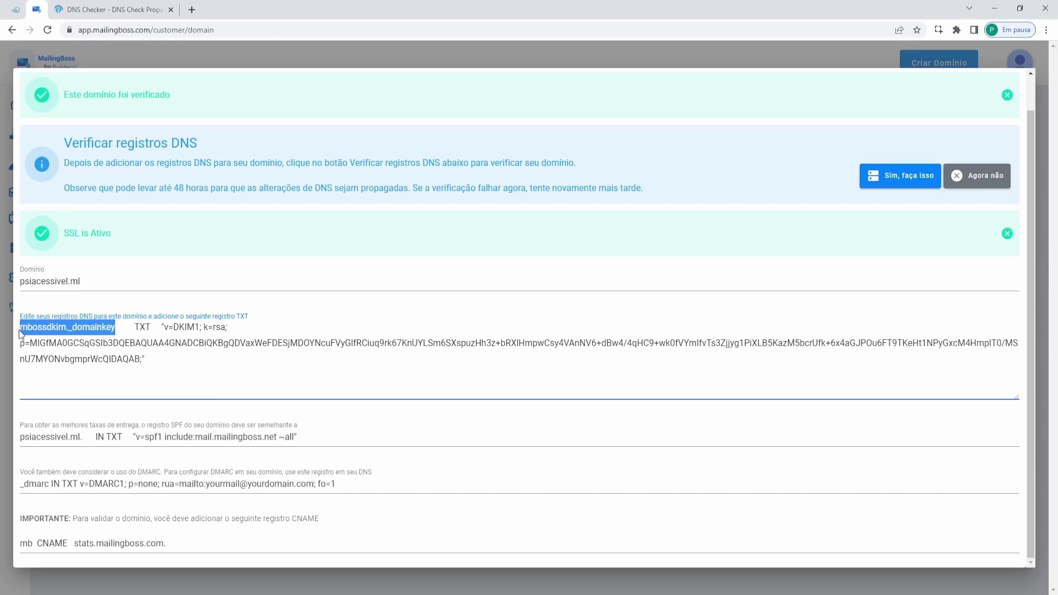
- Look up the TXT records of mbossdkim._domainkey.psiacessivel.ml in DNS Checker
left_click(111, 9)
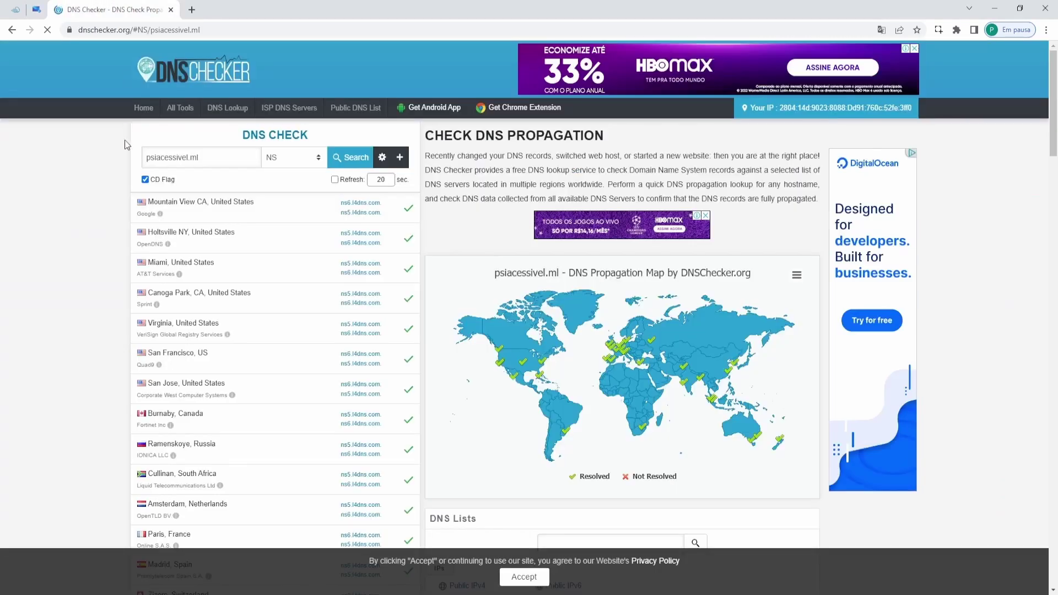
left_click(153, 160)
key("ctrl+v")
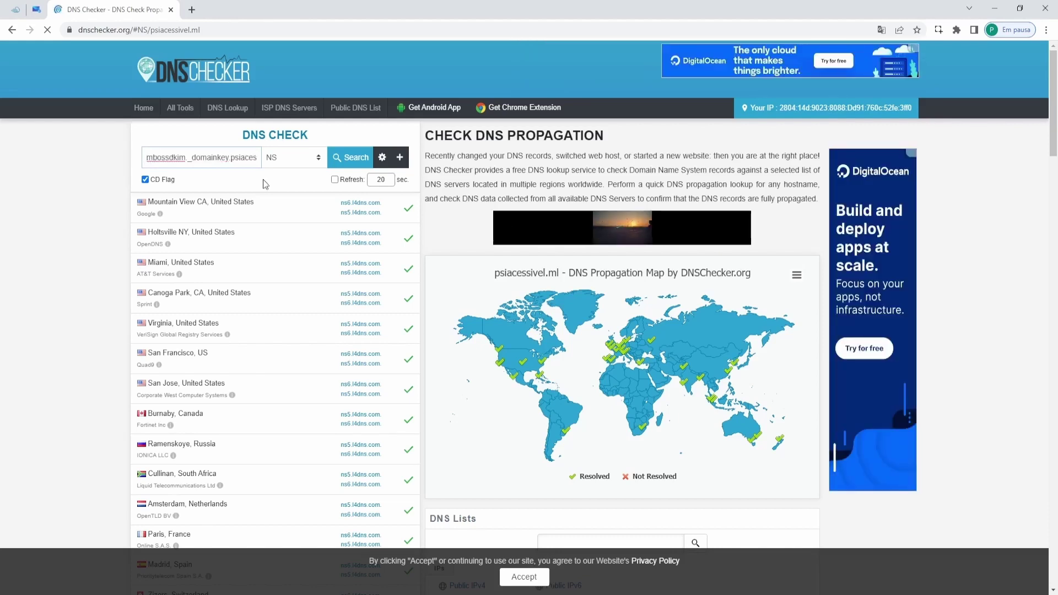
type(".")
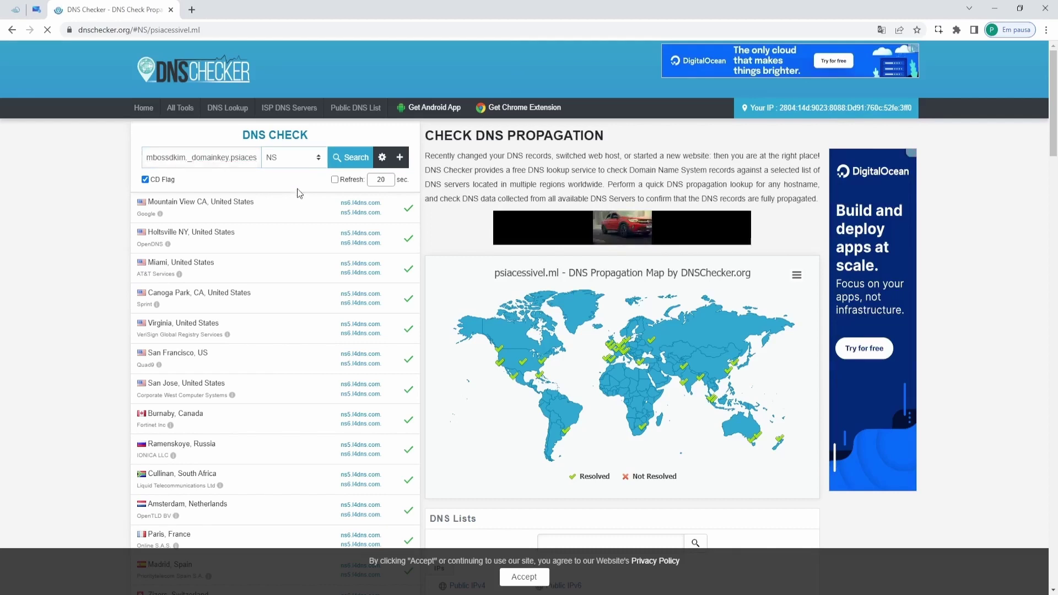
key("Tab")
key("t")
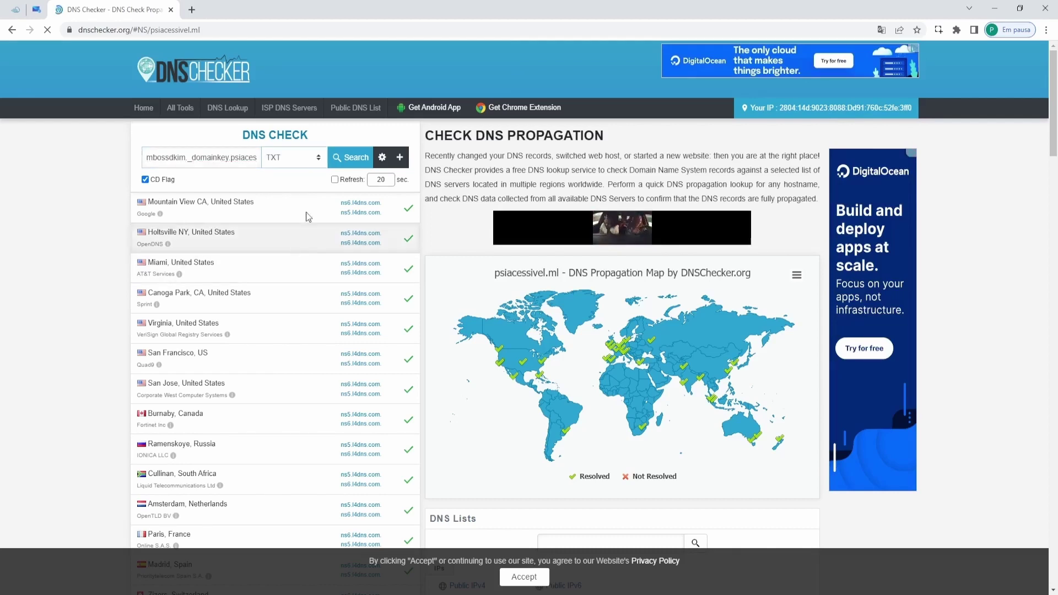
left_click(351, 157)
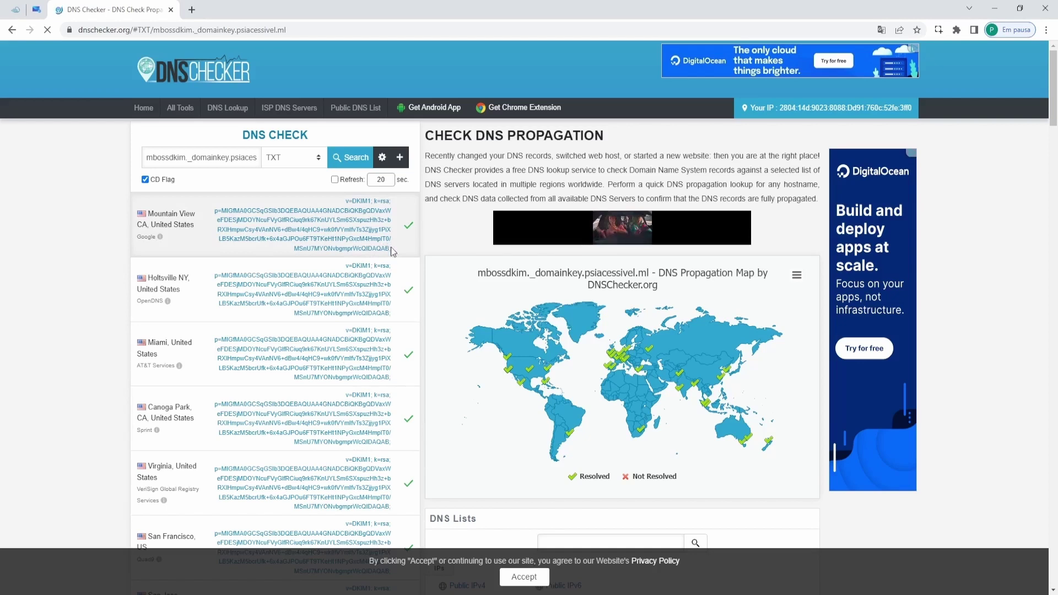
- Copy the DKIM value from the Mountain View result and search for it on the MailingBoss domain details page
left_click_drag(390, 249, 342, 206)
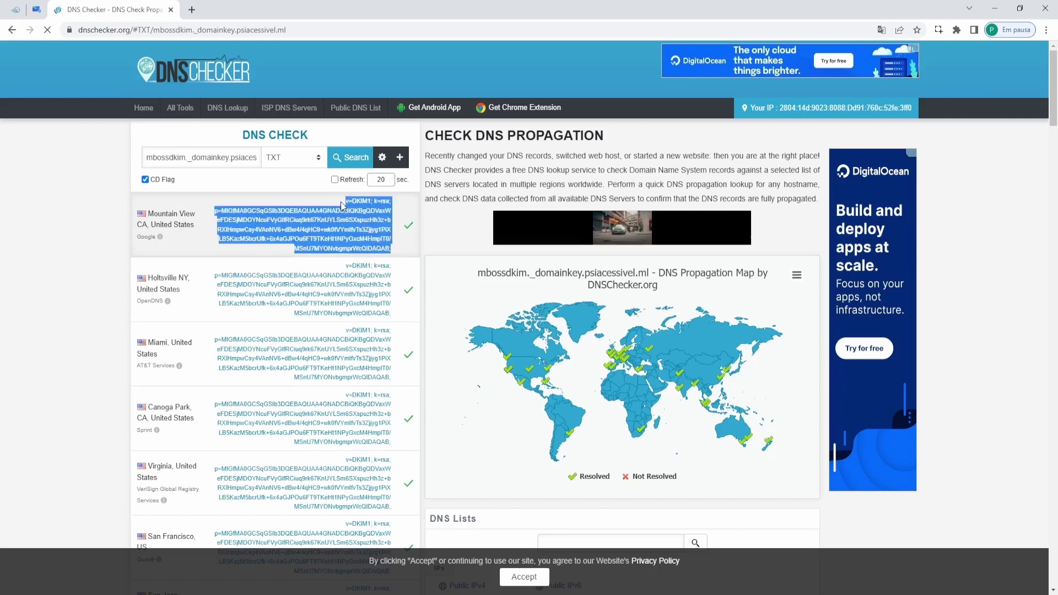
left_click(37, 6)
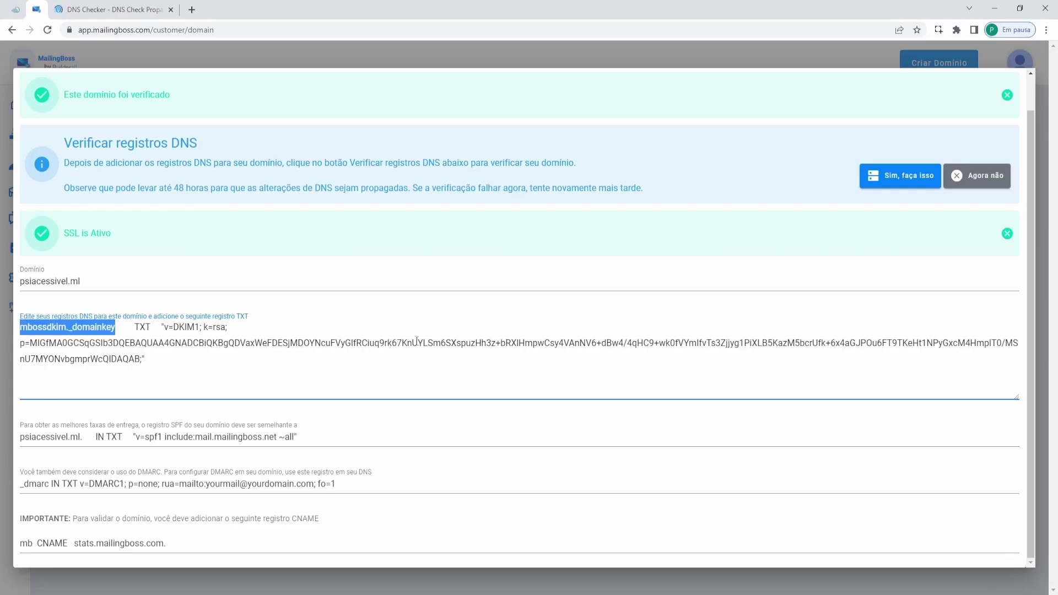
left_click(293, 362)
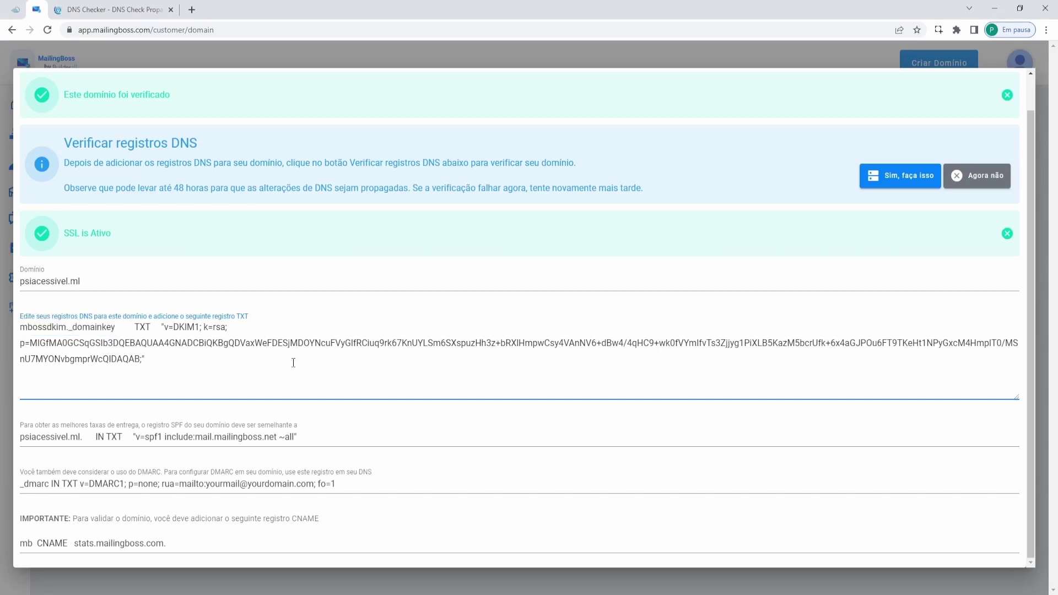
key("ctrl+f")
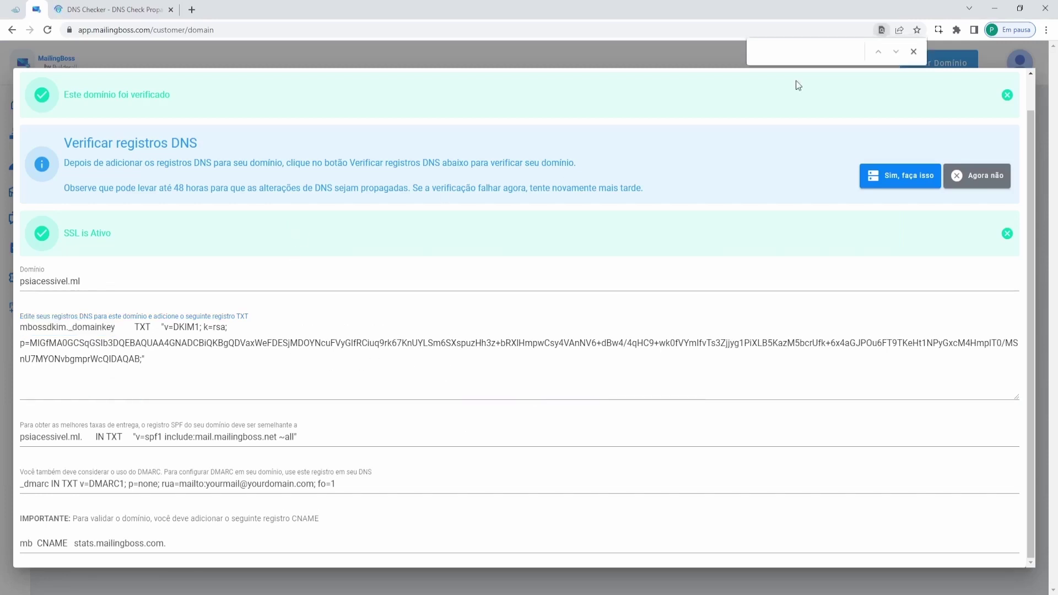
type("v=DKIM1; k=rsa; p=MIGfMA0GCSqGSIb3DQEBAQUAA4GNADCBiQKBgQDVaxWeFDESjMDOYNcuFVyGlfRCiuq9rk67KnUYLSm6SXspuzHh3z+bRXlHmpwCsy4VAnNV6+dBw4/4qHC9+wk0fVYmlfvTs3Zjjyg1PiXLB5KazM5bcrUfk+6x4aGJPOu6FT9TKeHt1NPyGxcM4HmplT0/MSnU7MYONvbgmprWcQIDAQAB;")
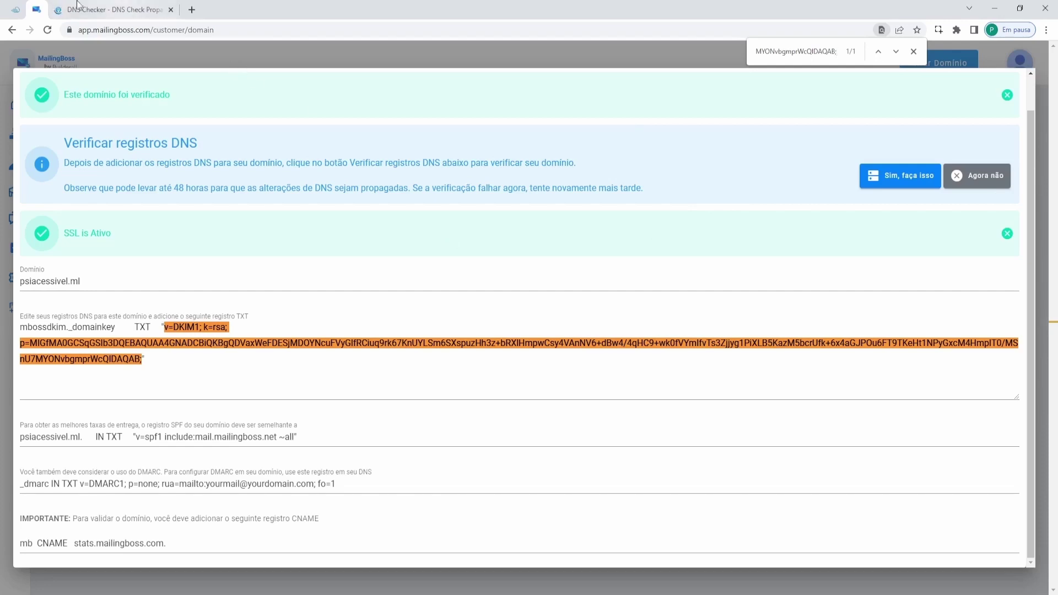
- Compare the DKIM value in DNS Checker with the one MailingBoss requires, checking the beginning and end of the record
left_click(58, 6)
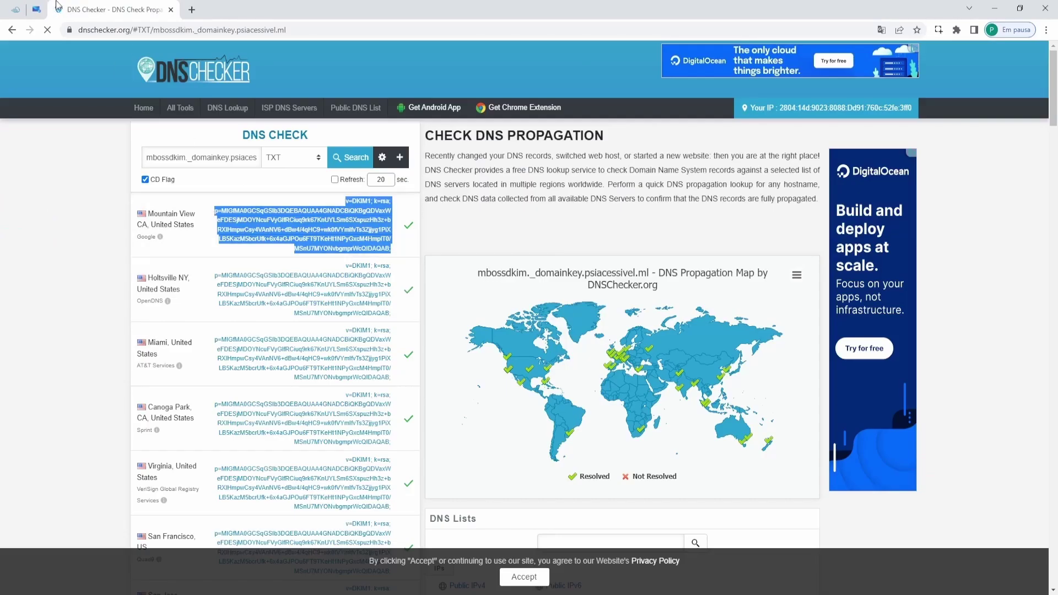
left_click(38, 8)
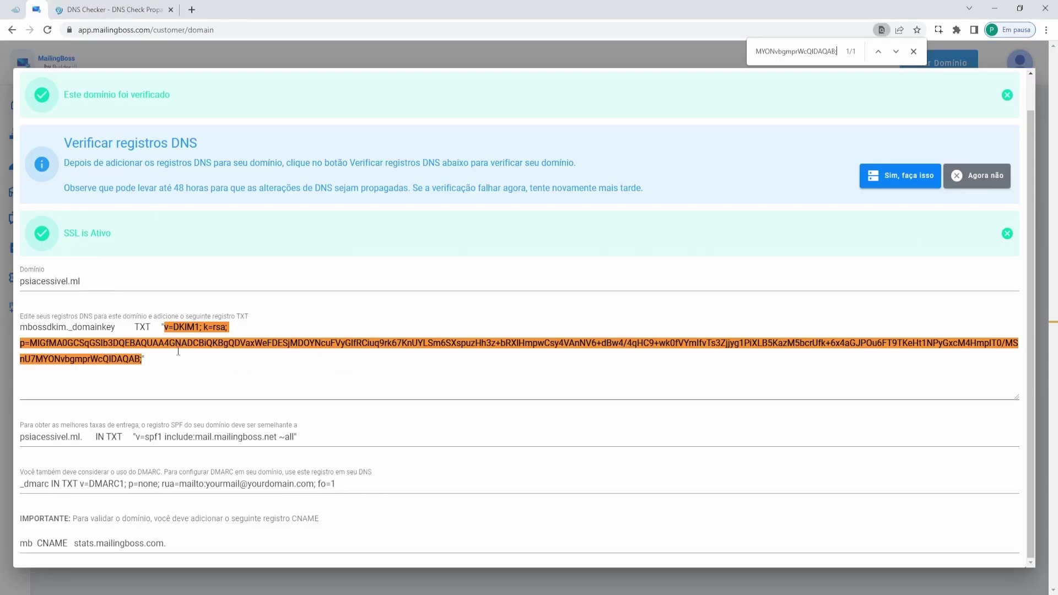
left_click(143, 365)
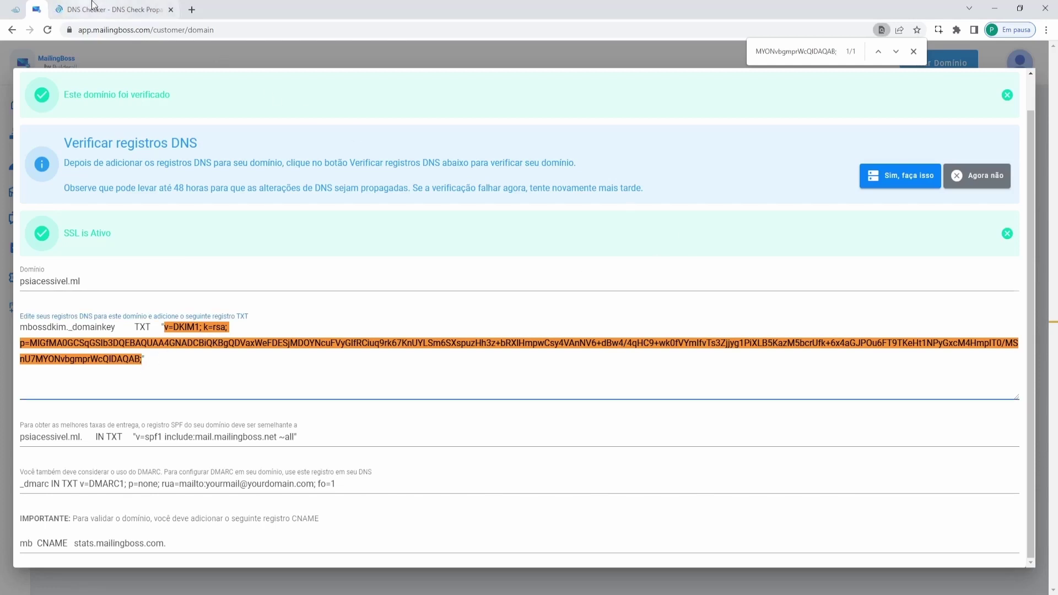
left_click(110, 9)
left_click(393, 253)
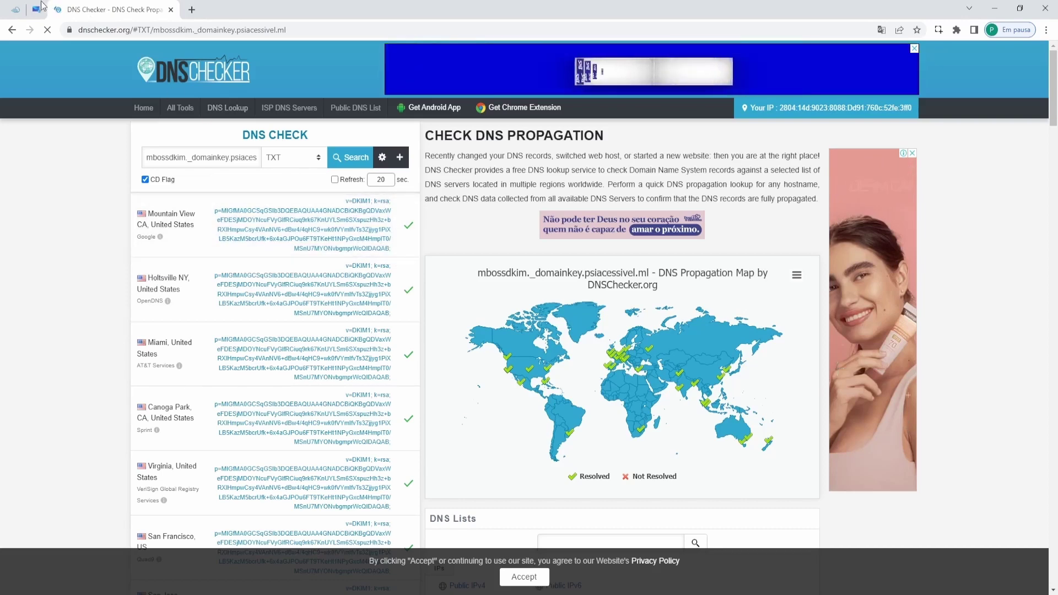
key("ctrl+shift+Tab")
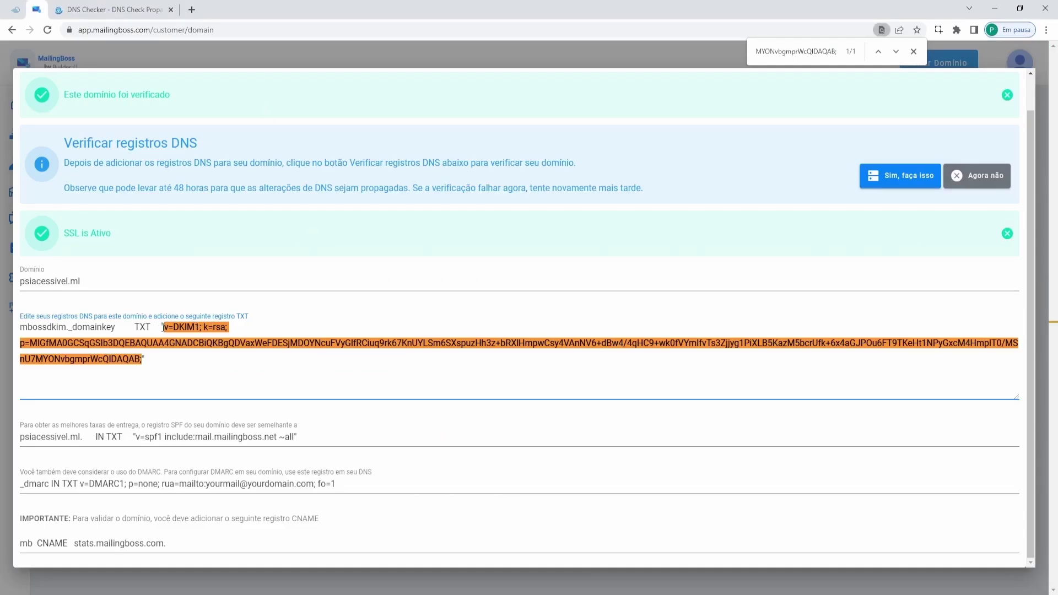
left_click_drag(163, 327, 150, 358)
scroll(429, 324, "up", 1)
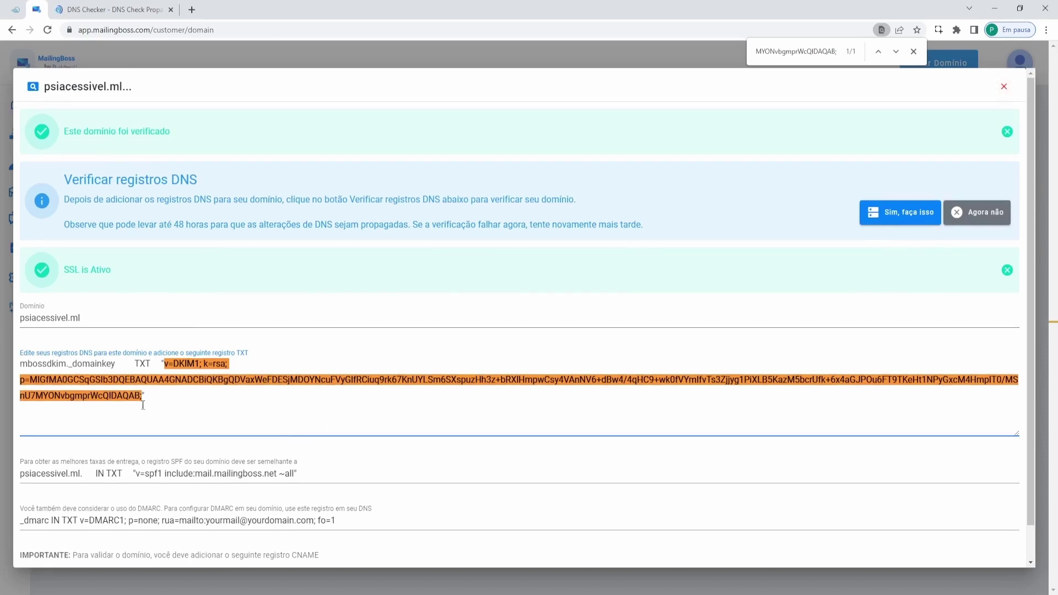
scroll(214, 394, "down", 1)
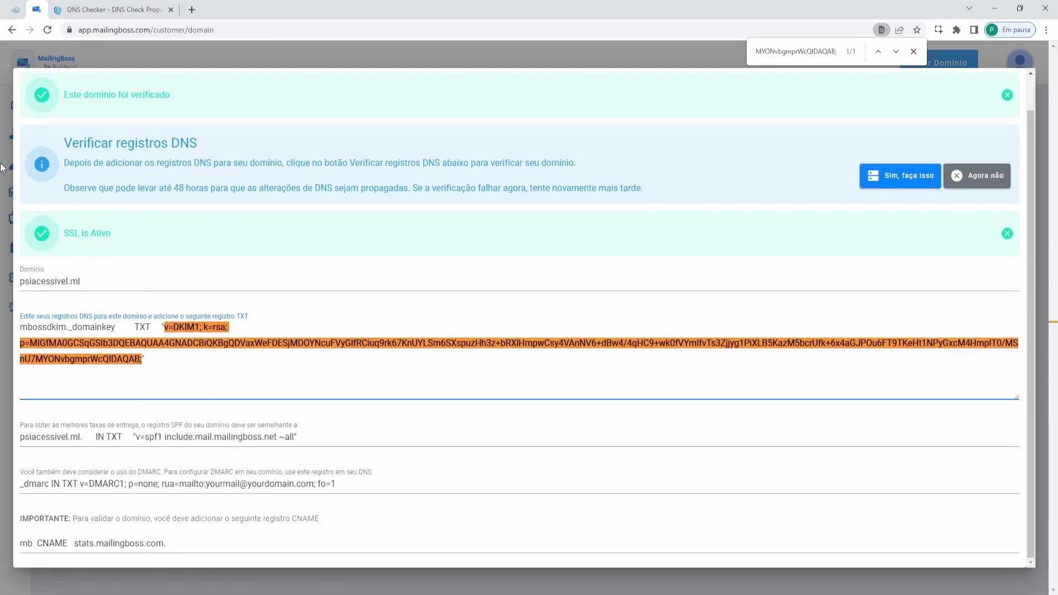
- Switch to the Builderall dashboard, search the tools for "gere" and open the Gerenciador de DNS
left_click(10, 7)
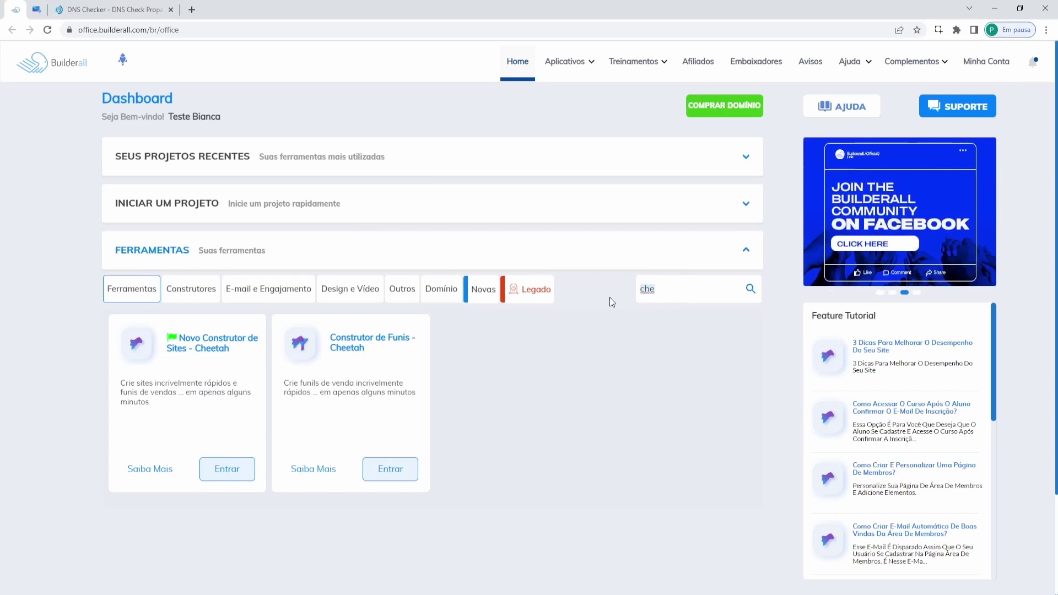
type("gere")
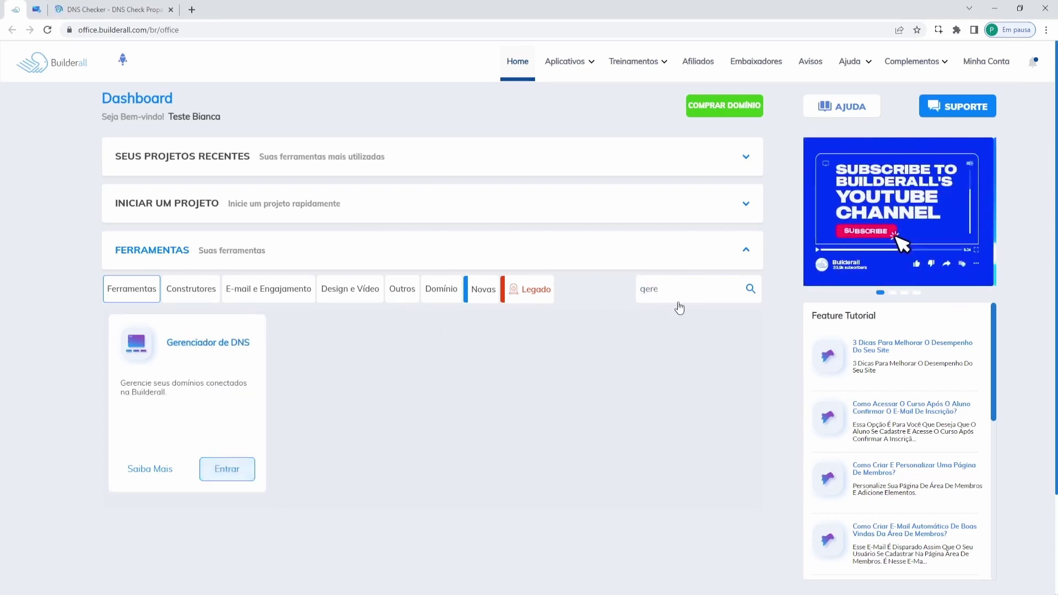
mouse_move(580, 64)
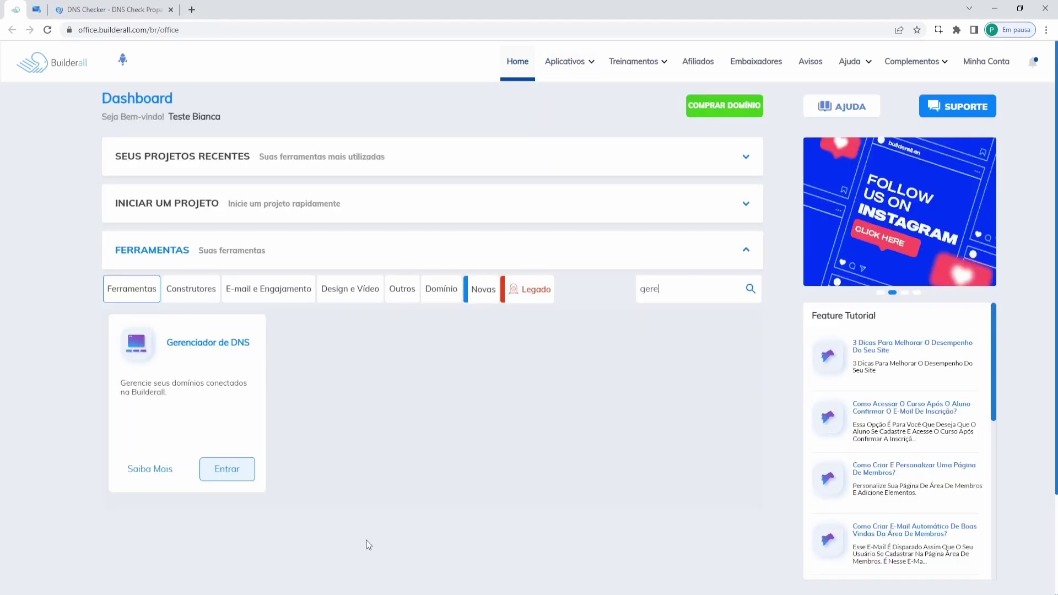
left_click(232, 478)
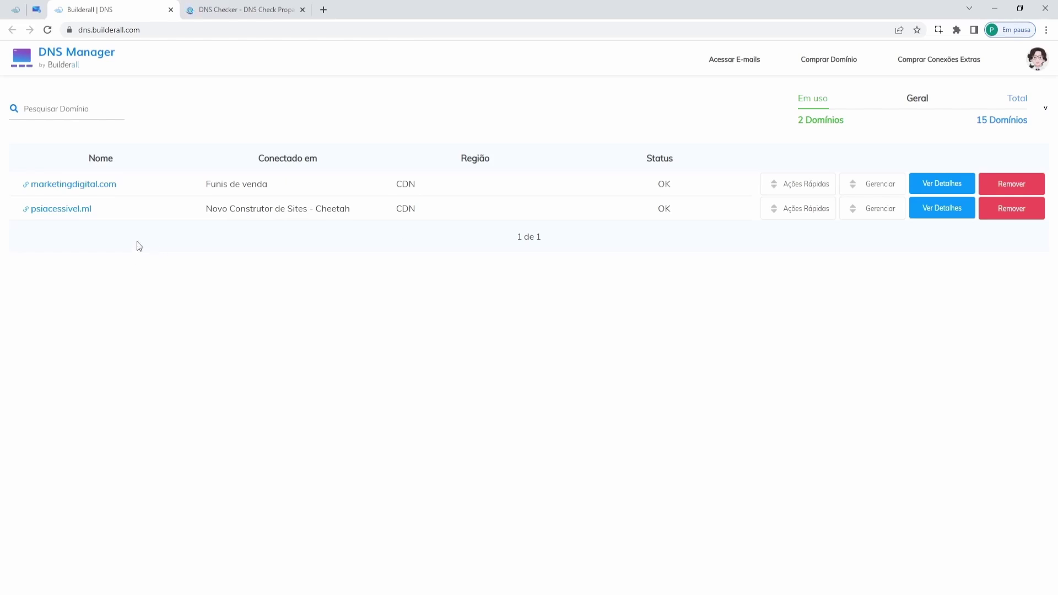
- Check the details of psiacessivel.ml, including its Builderall nameservers, and open the domain's DNS records past the advanced configuration warning
left_click(943, 212)
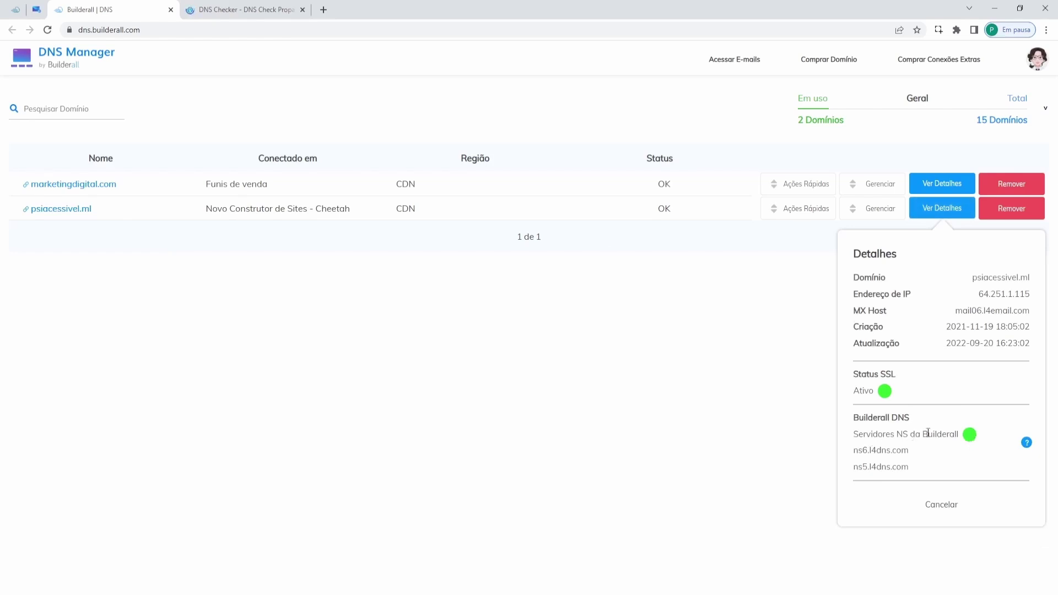
left_click(435, 314)
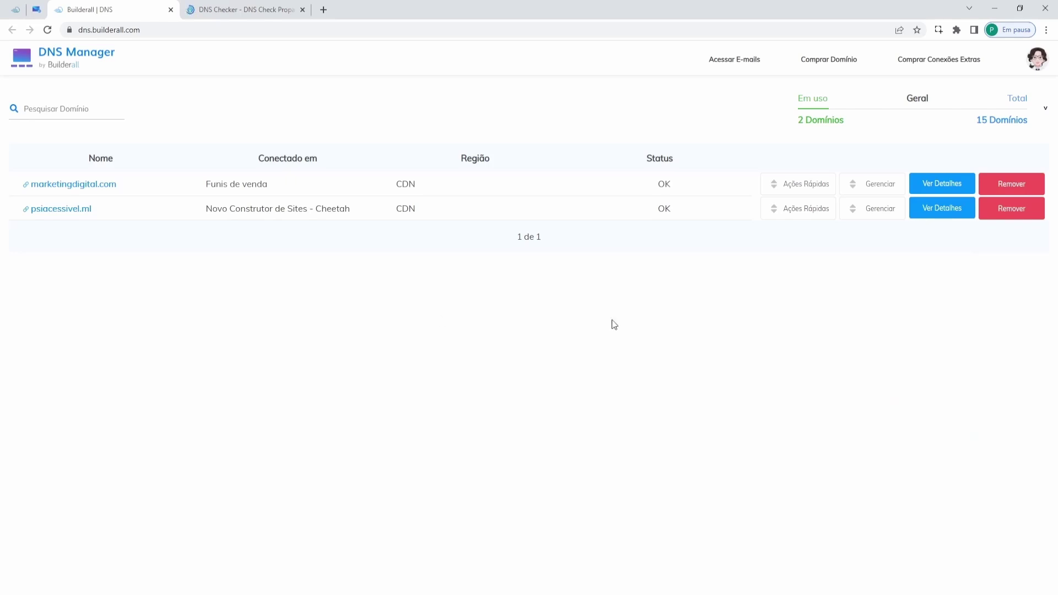
left_click(867, 217)
left_click(869, 231)
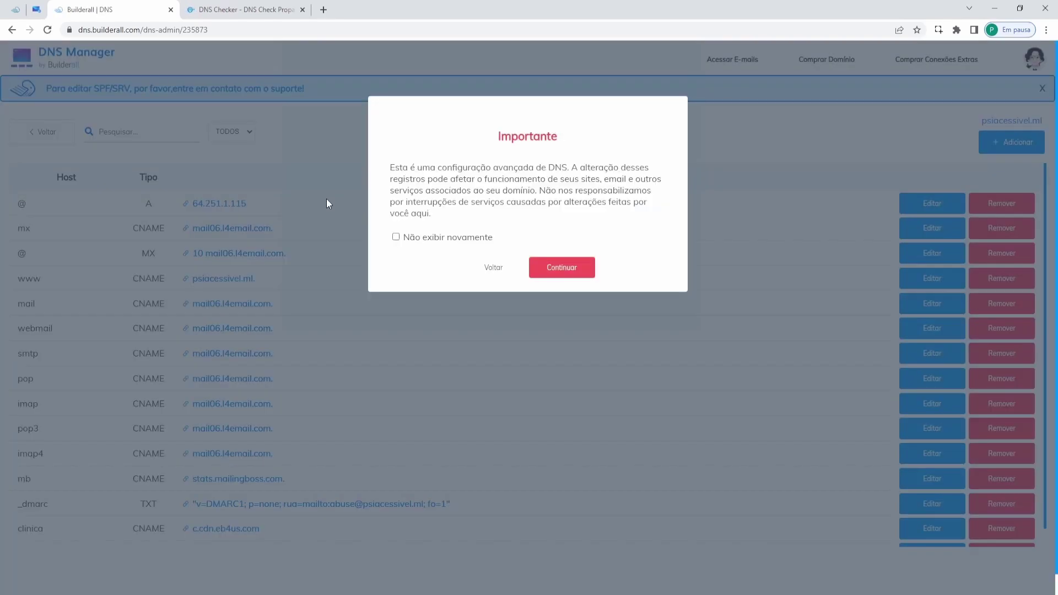
left_click(555, 267)
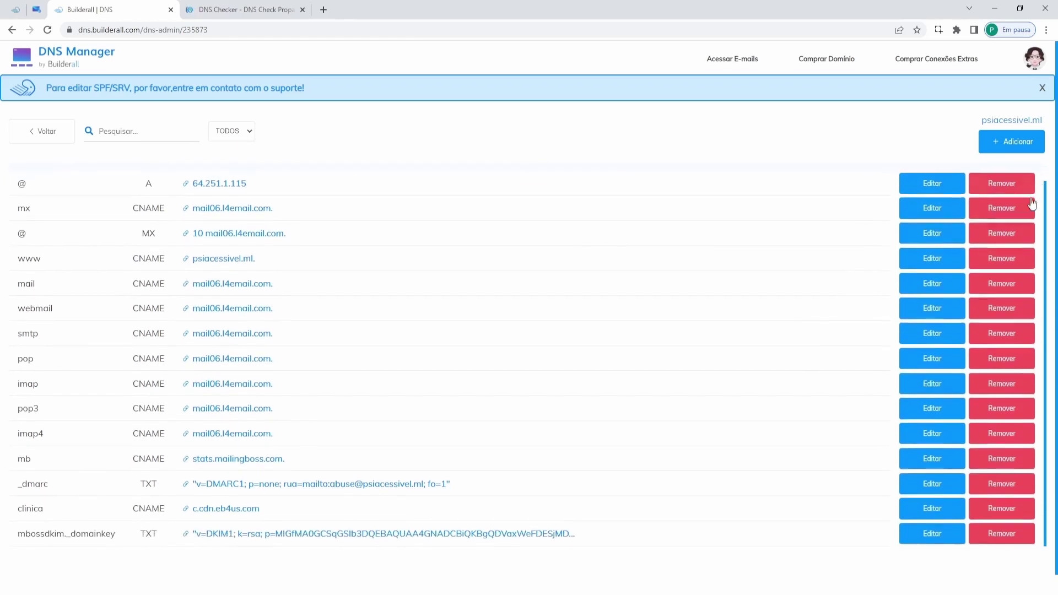
- Locate the mbossdkim._domainkey TXT record in the DNS list and compare its host with the one MailingBoss requires
scroll(1025, 220, "down", 2)
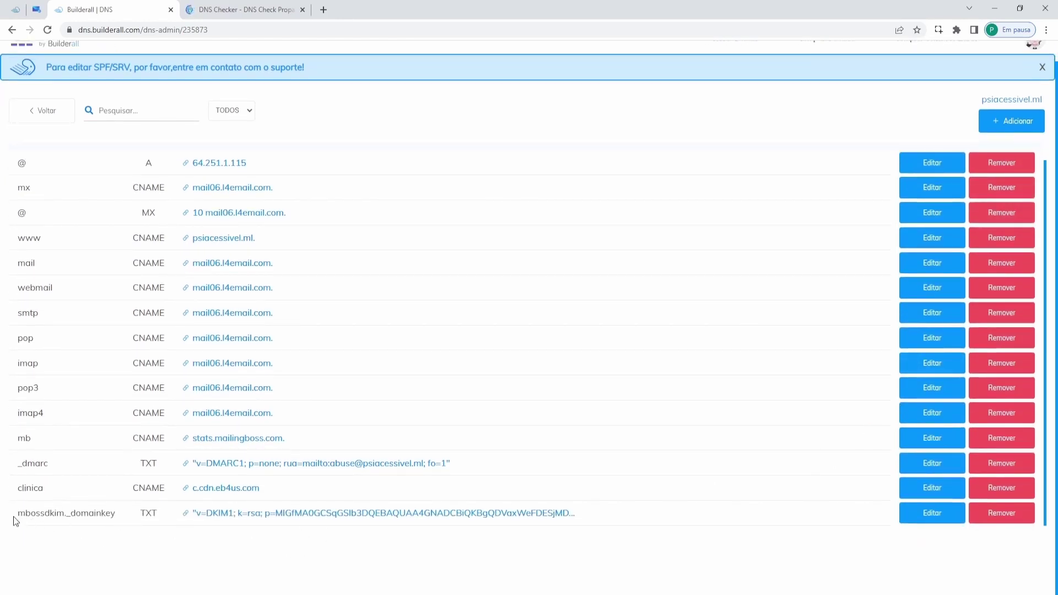
left_click_drag(15, 517, 111, 521)
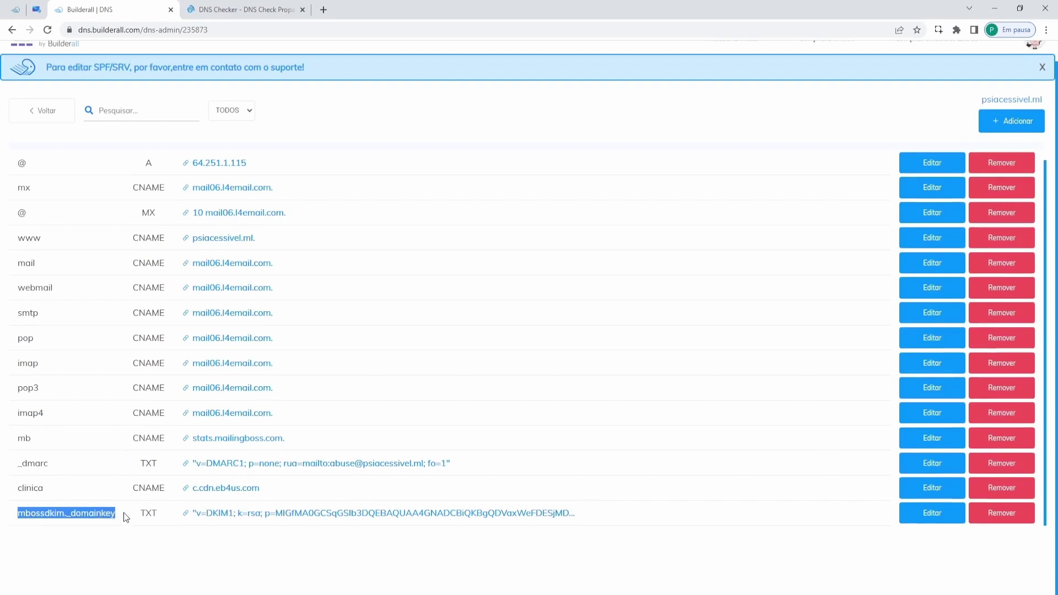
left_click(37, 12)
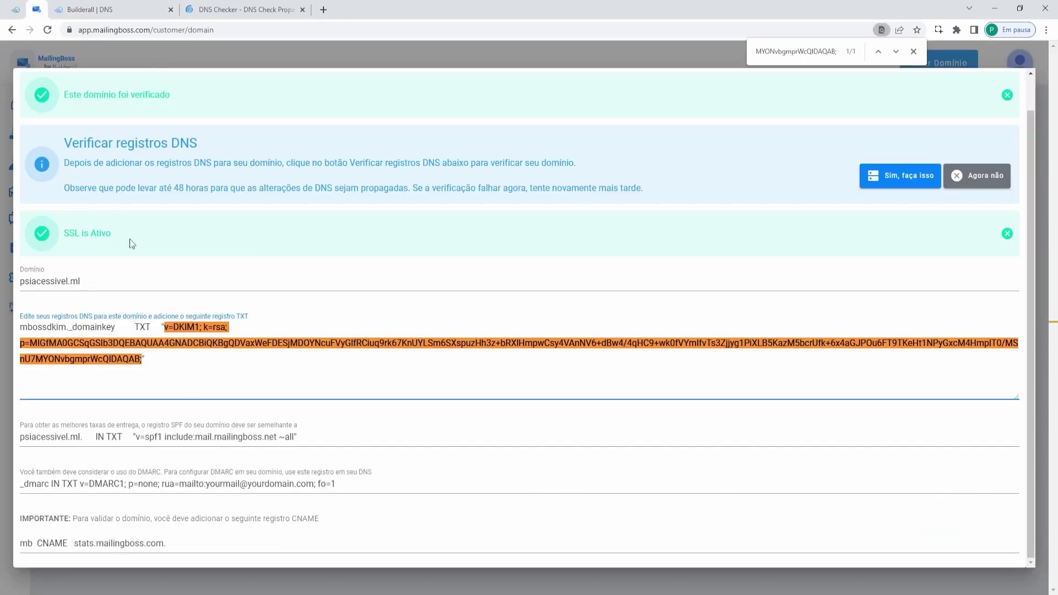
left_click(79, 17)
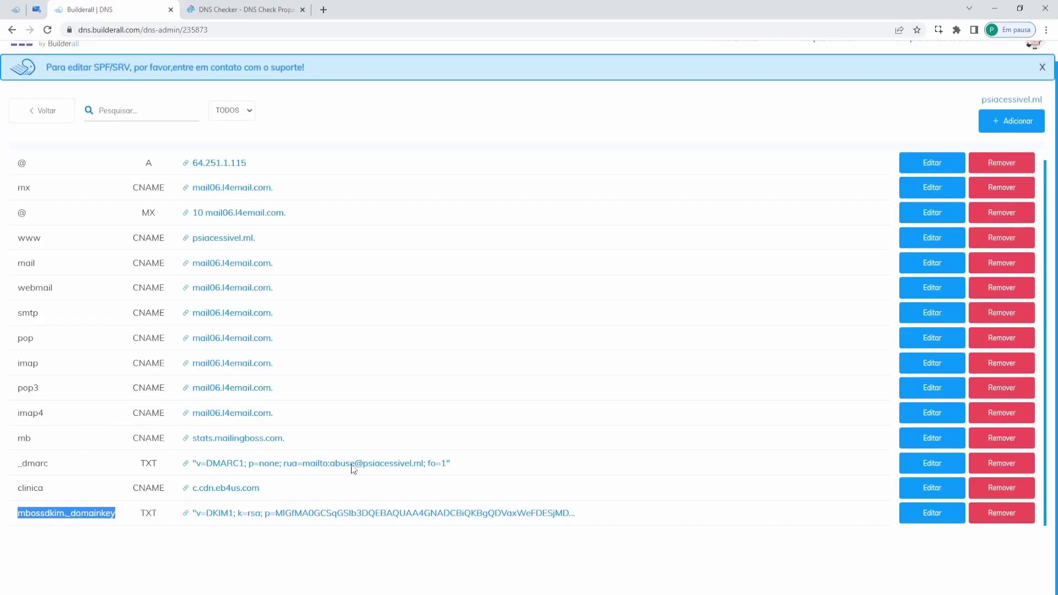
- Open the mbossdkim._domainkey TXT record for editing and clear its whole value
left_click(917, 518)
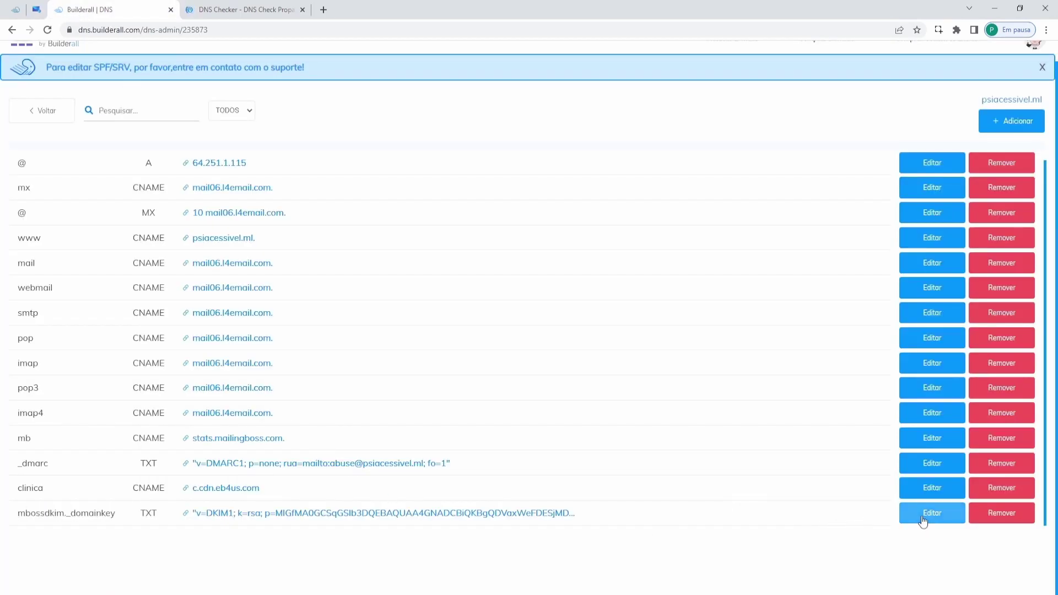
left_click(919, 518)
left_click_drag(621, 280, 351, 230)
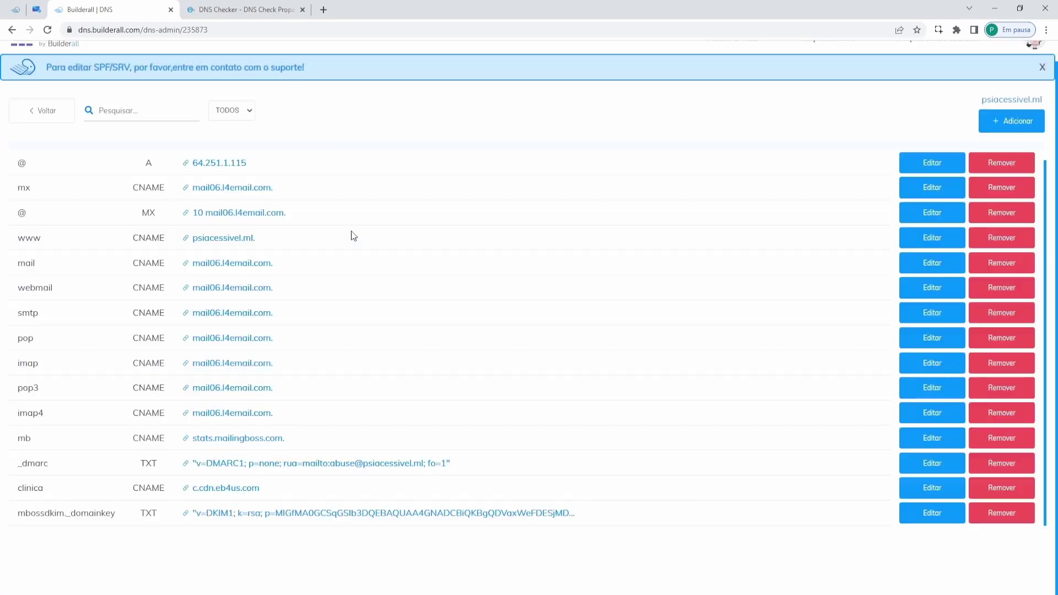
left_click(913, 513)
key("ctrl+a")
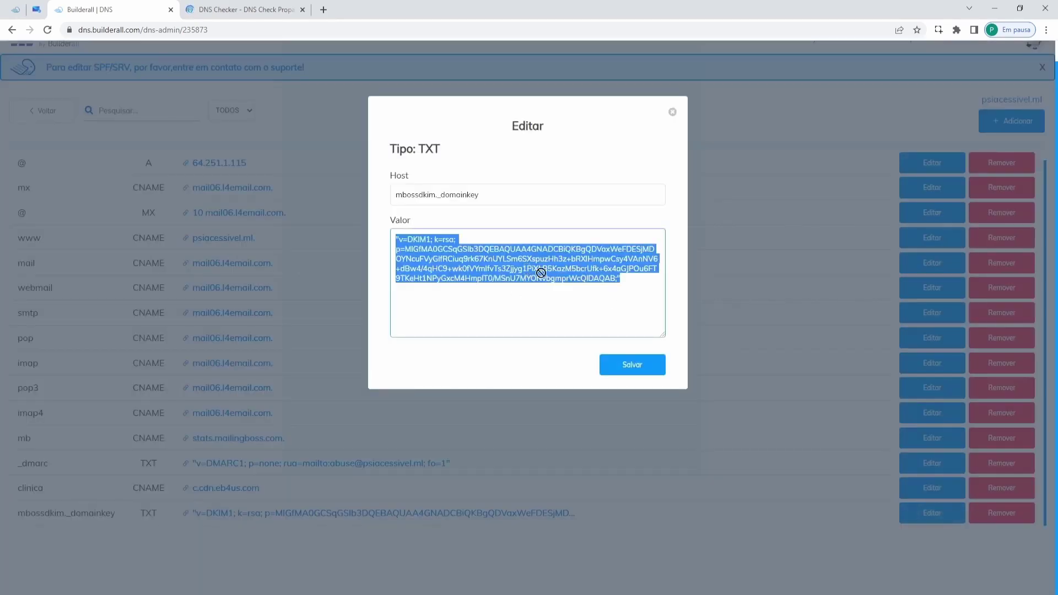
key("BackSpace")
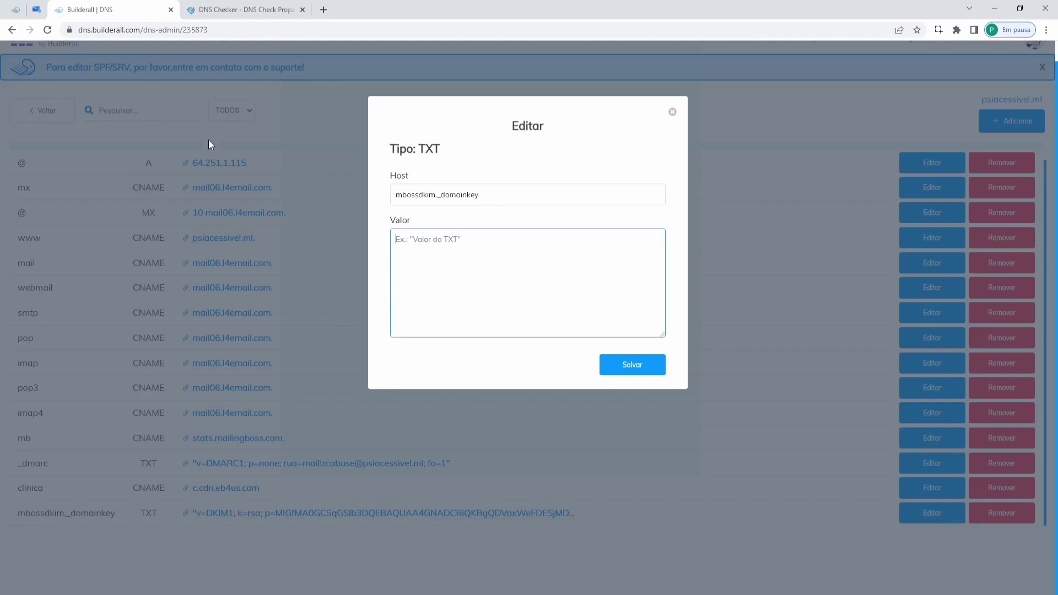
- Copy the required DKIM value with its quotation marks from MailingBoss into the TXT record's empty value and save the record
left_click(36, 14)
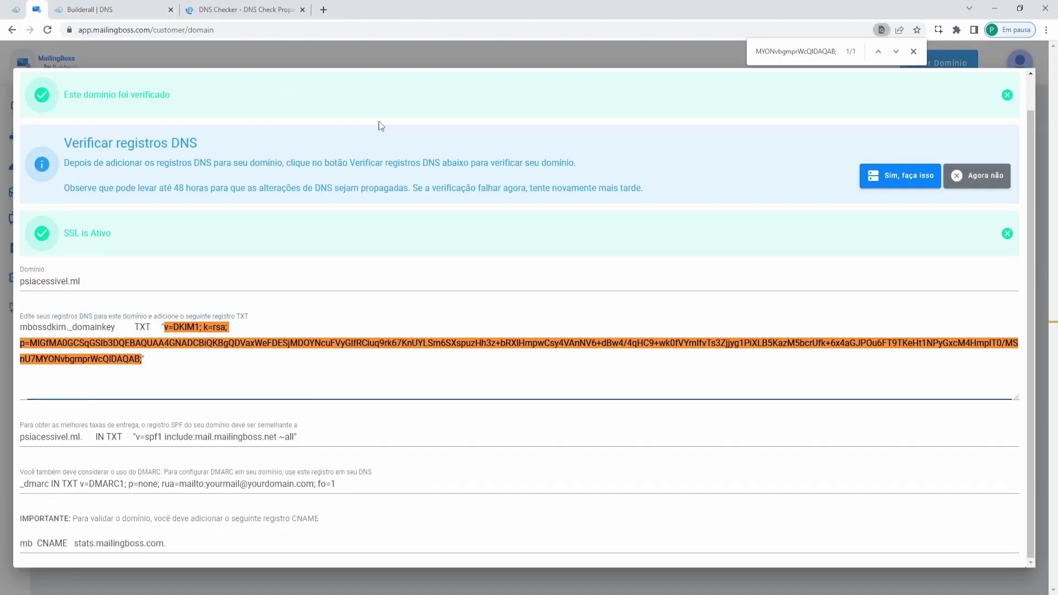
left_click_drag(145, 361, 163, 327)
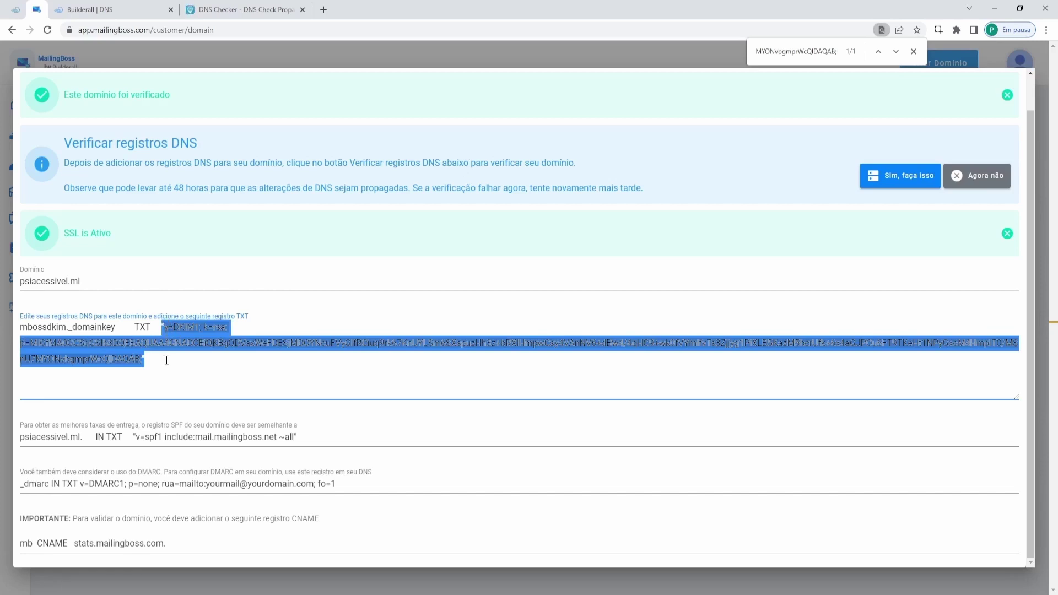
key("ctrl+c")
left_click(102, 9)
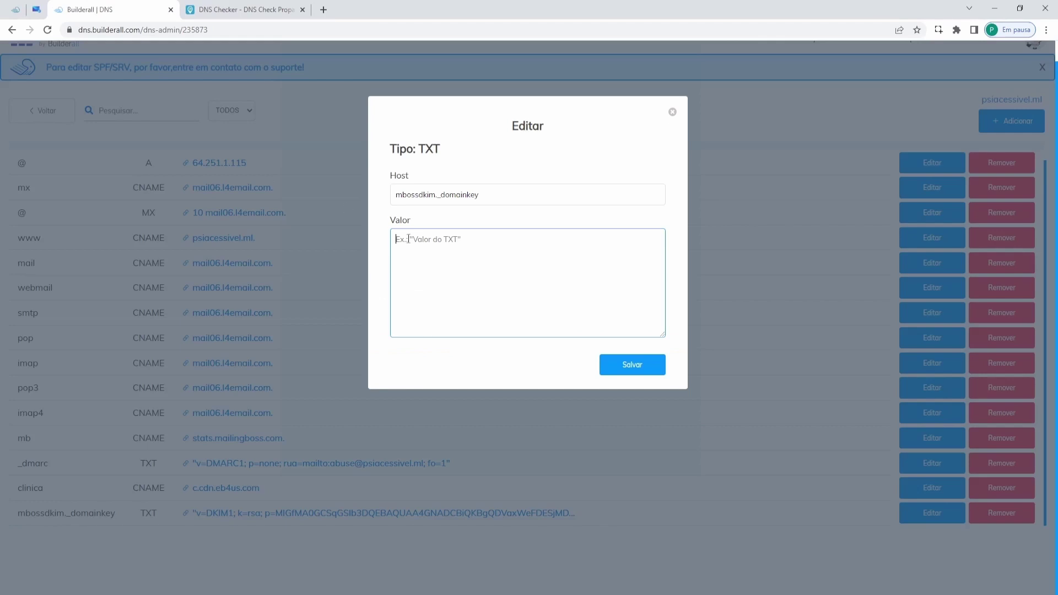
key("ctrl+v")
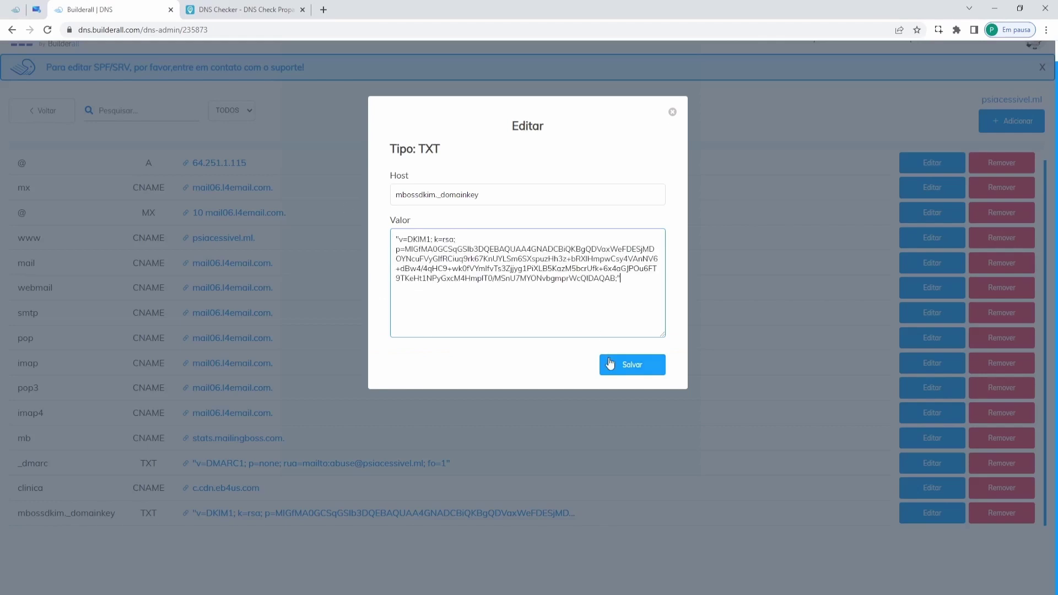
left_click(634, 372)
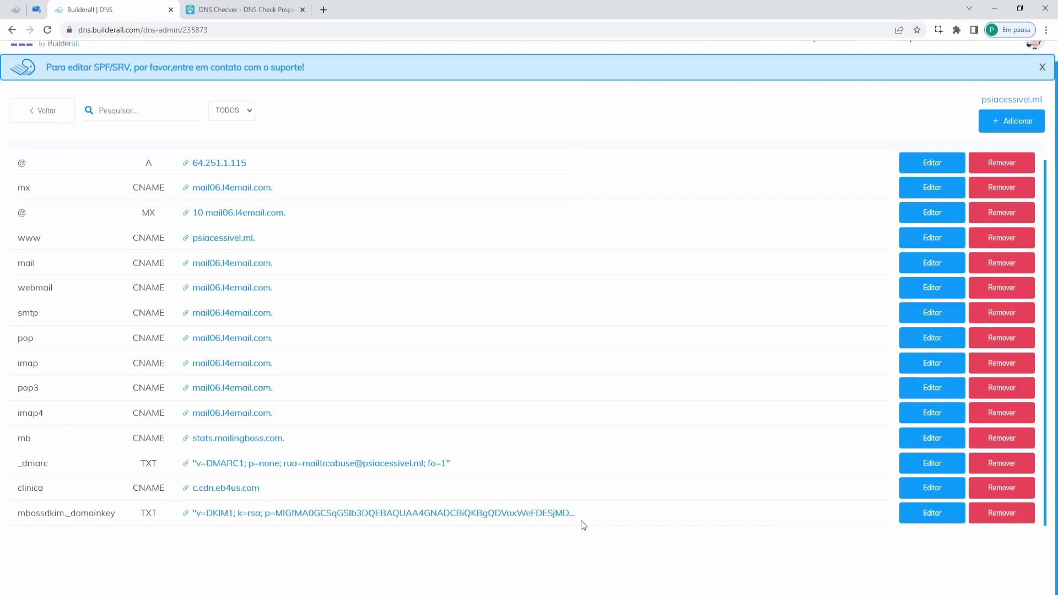
- Rerun the TXT lookup of mbossdkim._domainkey.psiacessivel.ml in DNS Checker to check the record's propagation
left_click(238, 12)
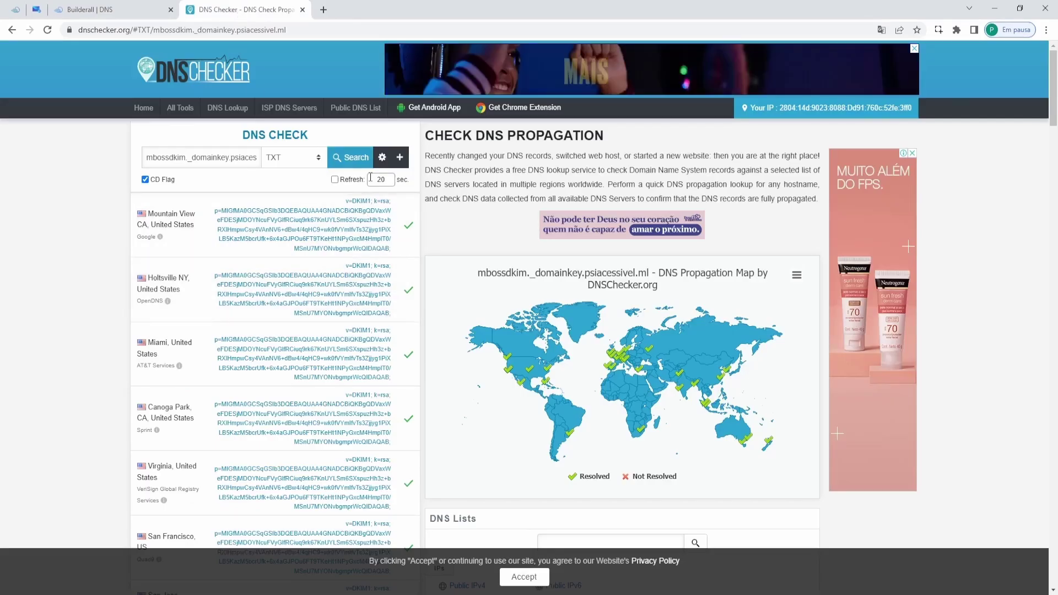
left_click(349, 164)
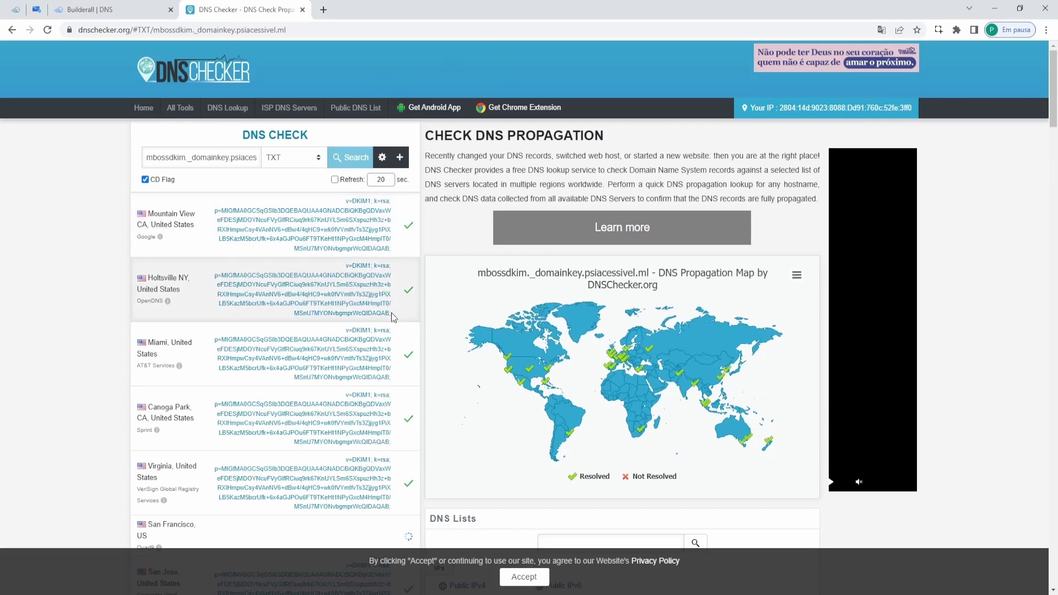
- Return to MailingBoss, close the domain details and page search, and verify the DNS records of psiacessivel.ml
key("ctrl+2")
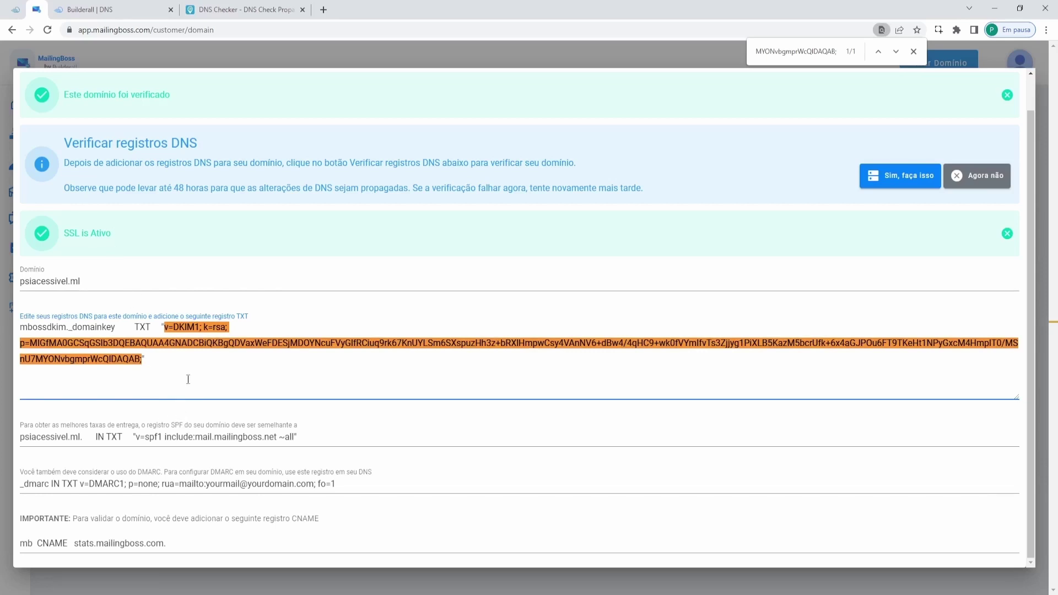
scroll(917, 155, "up", 1)
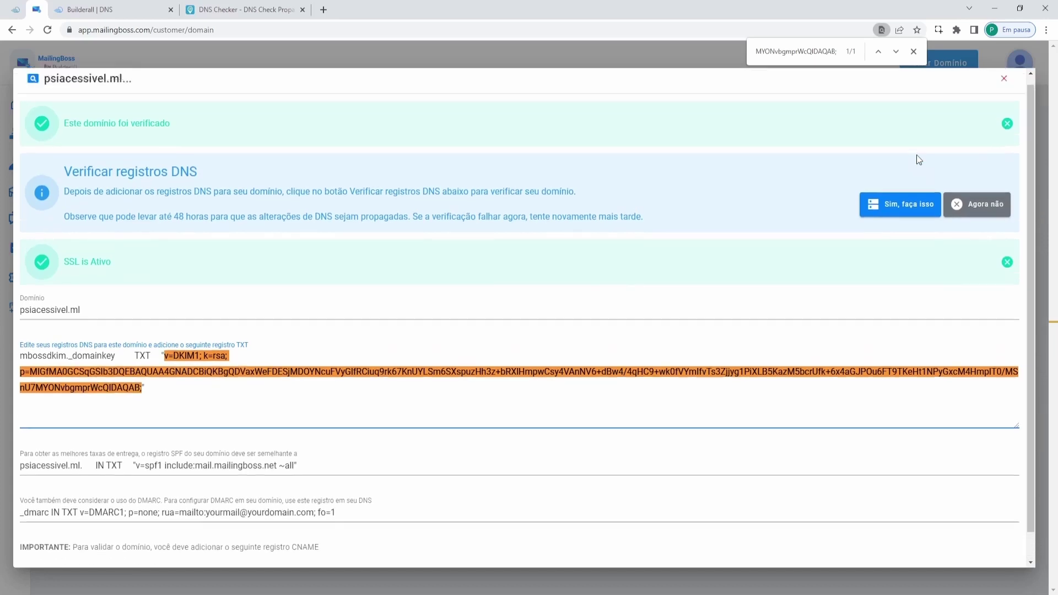
left_click(1004, 88)
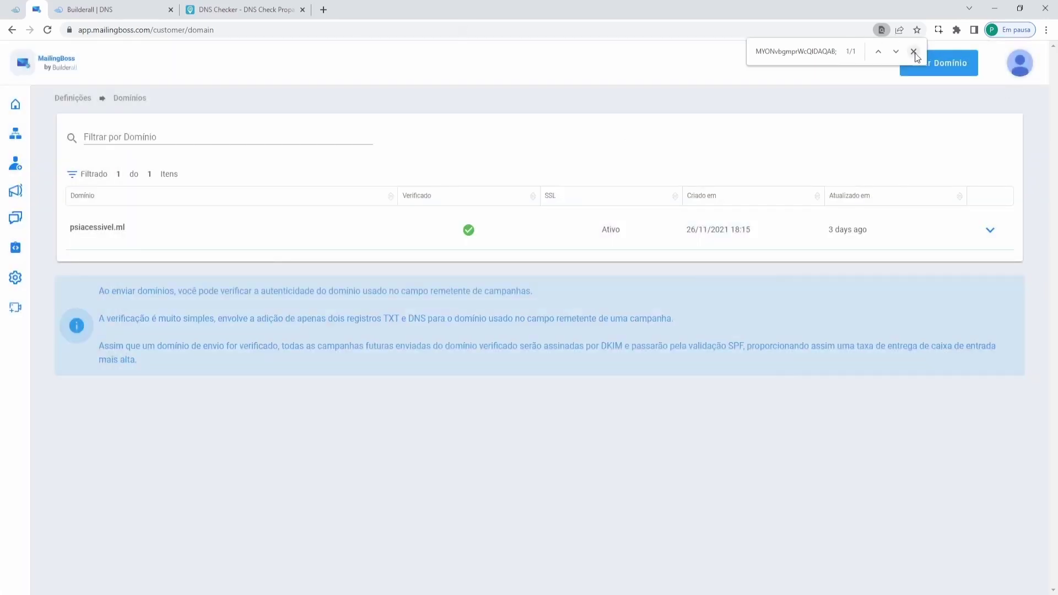
left_click(993, 232)
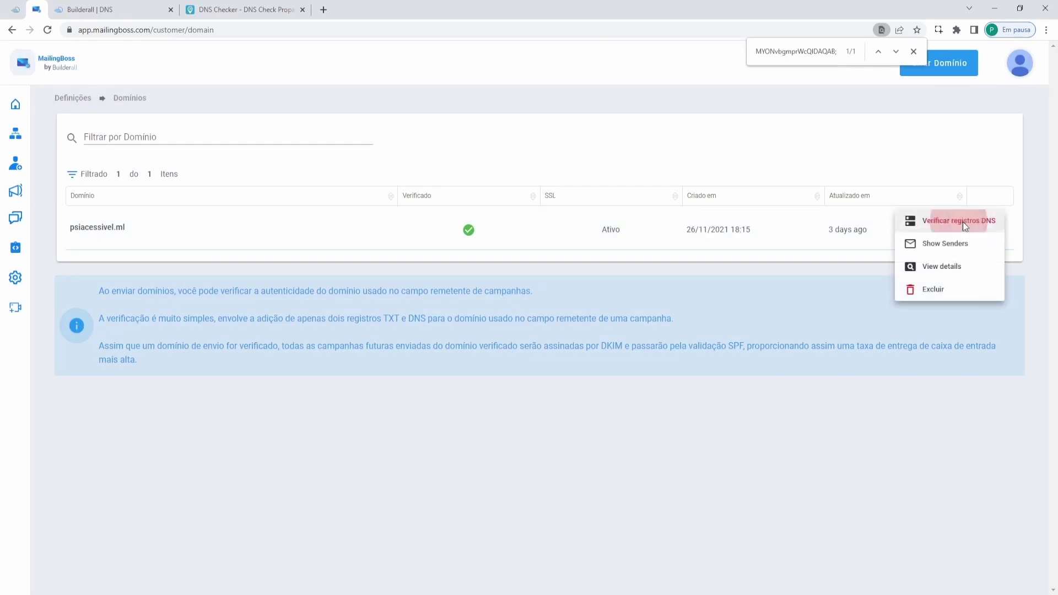
left_click(962, 221)
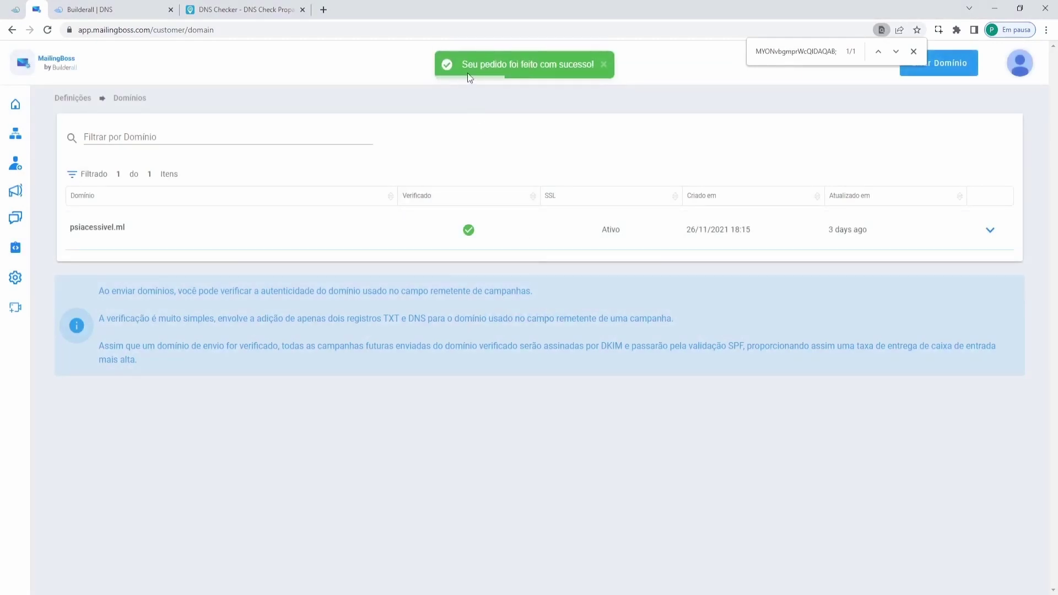
left_click(912, 53)
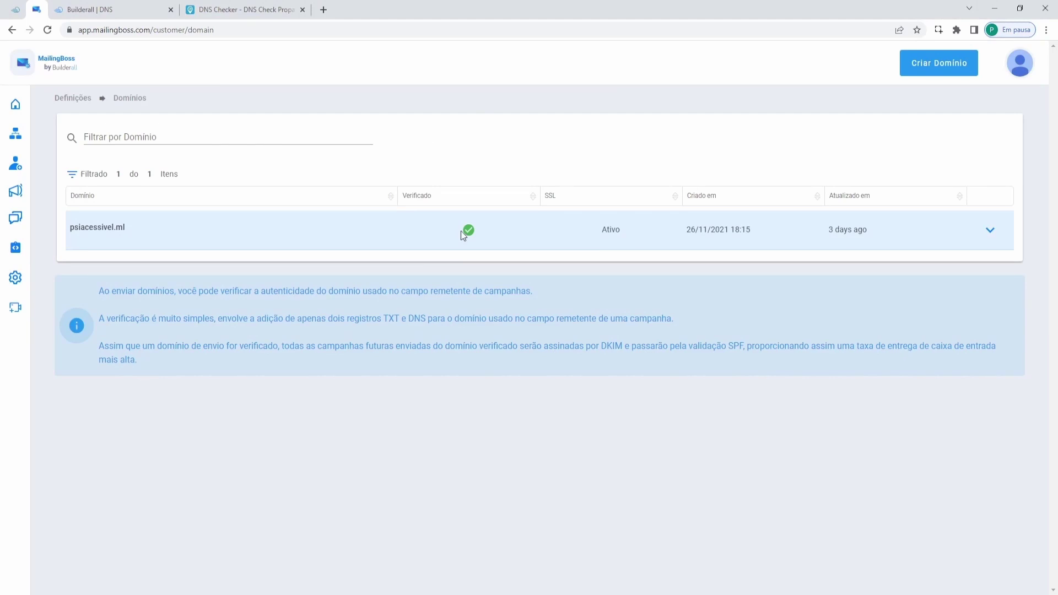